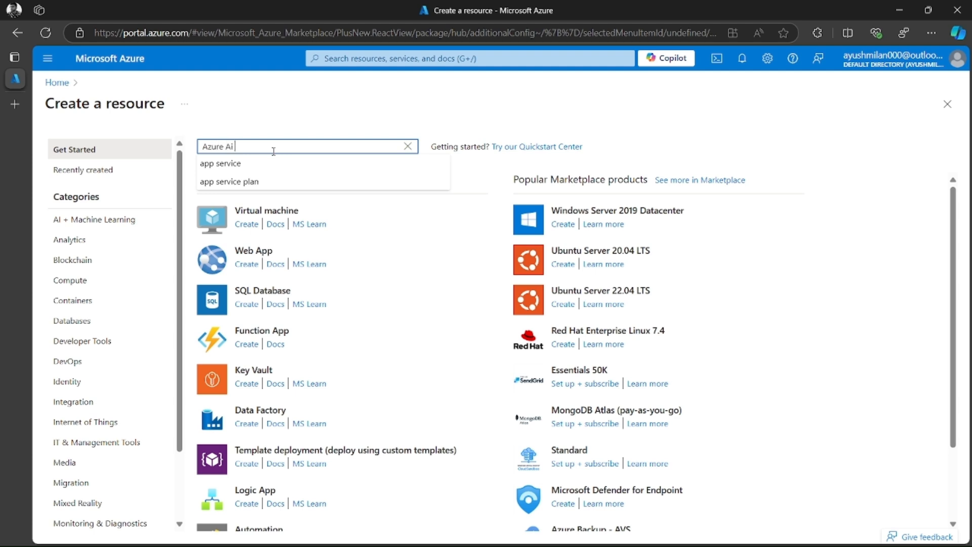
Search the marketplace for azure ai services and start creating Microsoft's Azure AI services resource that connects AI to apps
text(services)
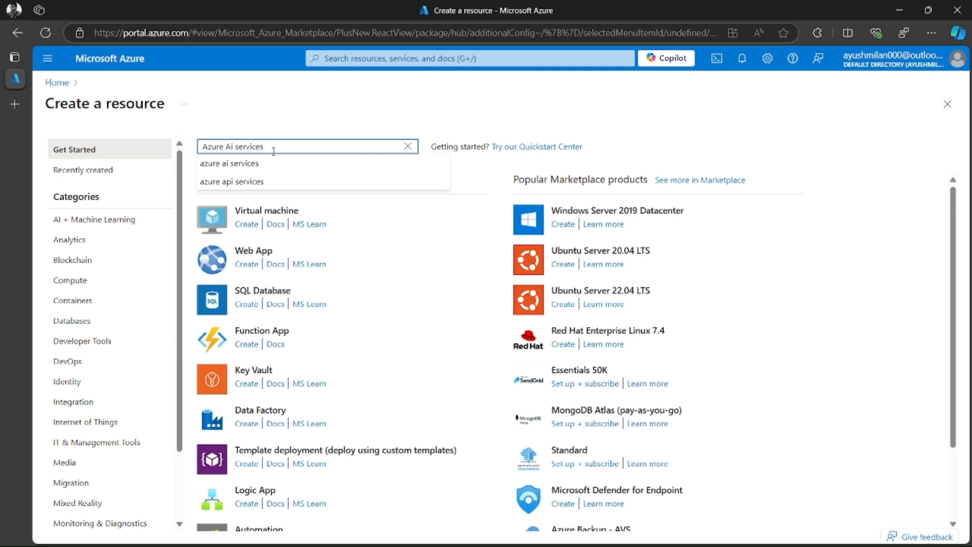
click(267, 163)
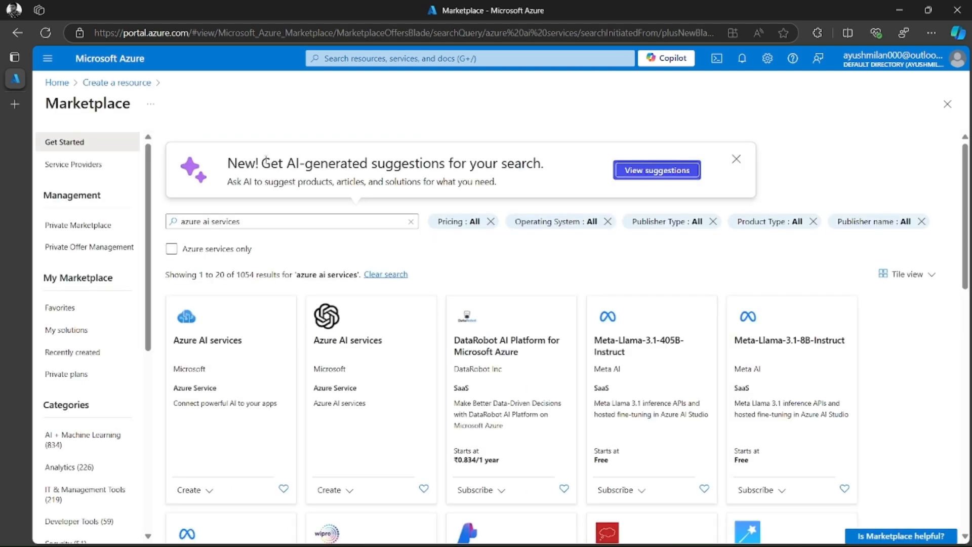
click(207, 491)
click(218, 511)
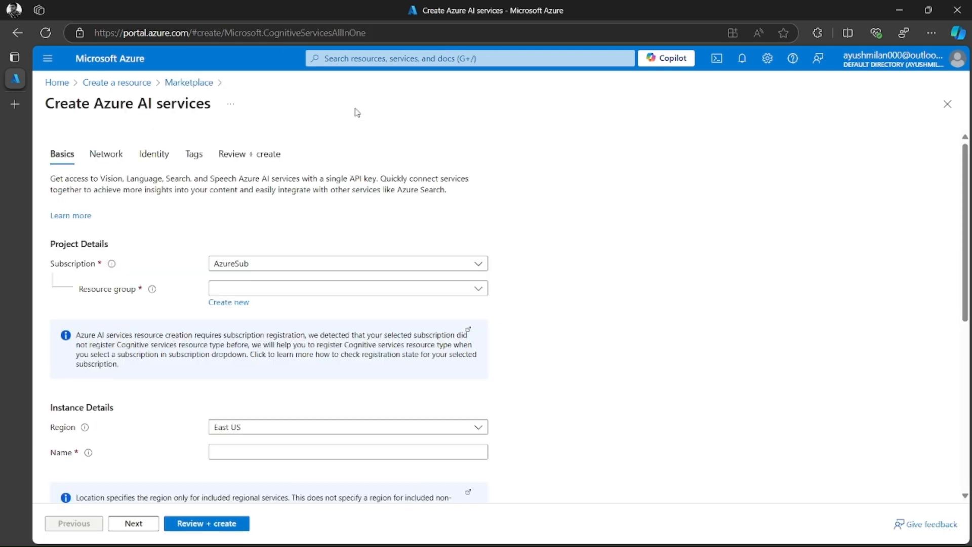
Select the AzureSub subscription and create a new resource group named demo_RG for the resource
click(267, 271)
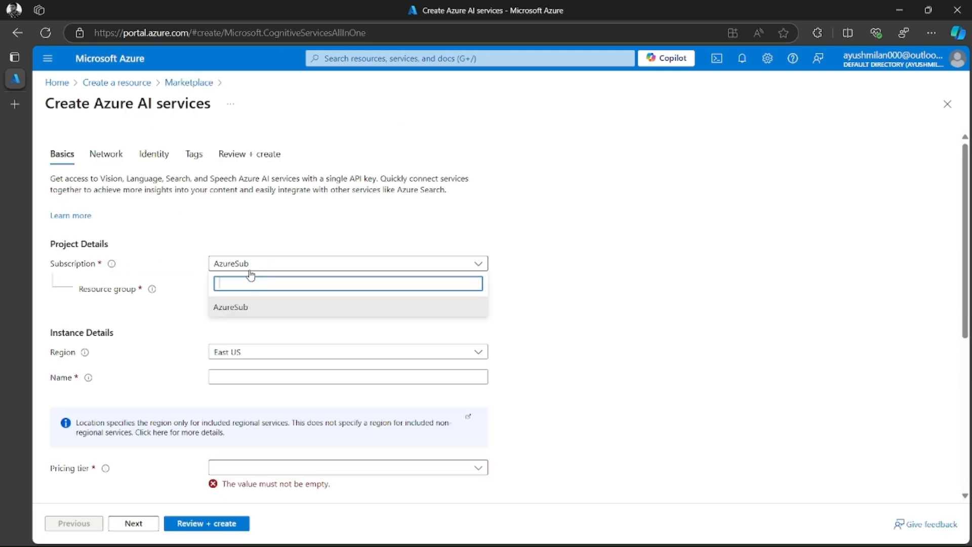
click(253, 307)
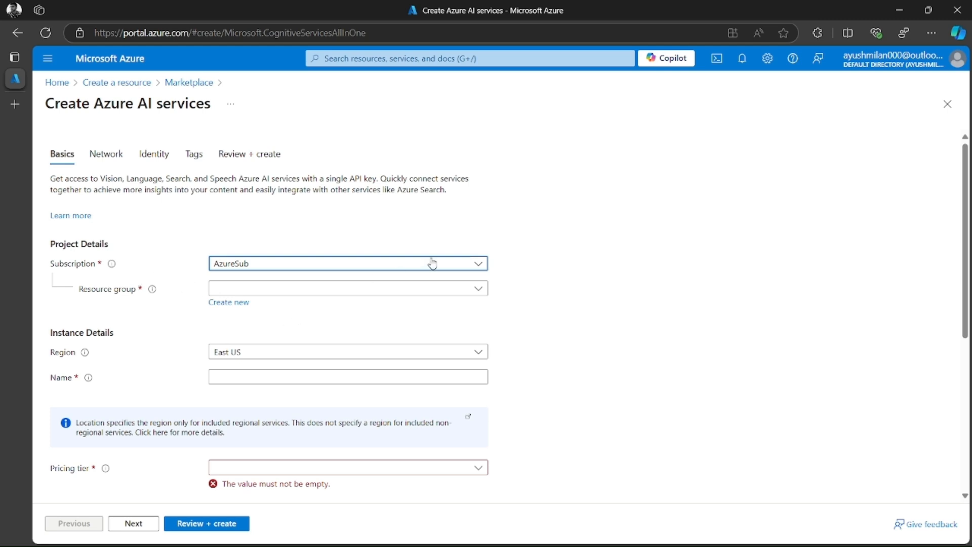
click(254, 293)
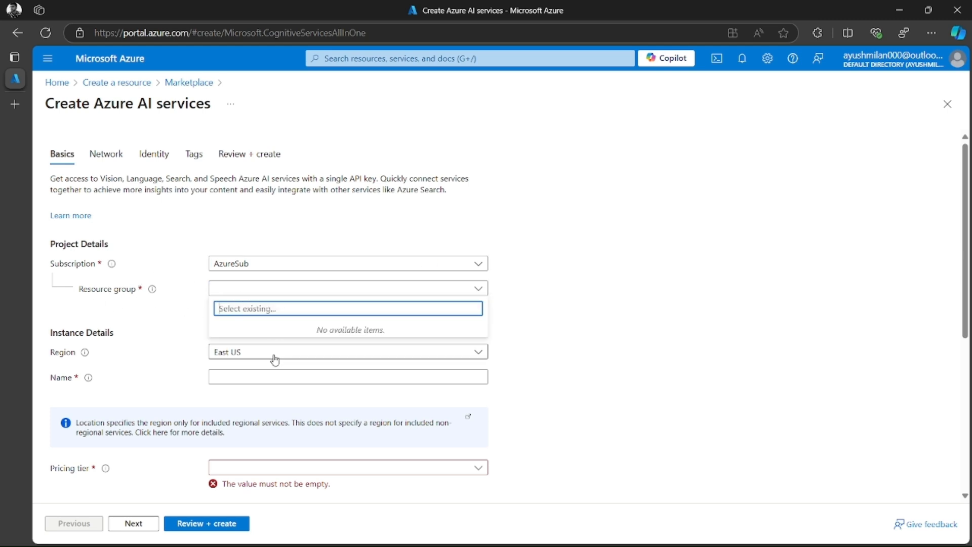
click(178, 318)
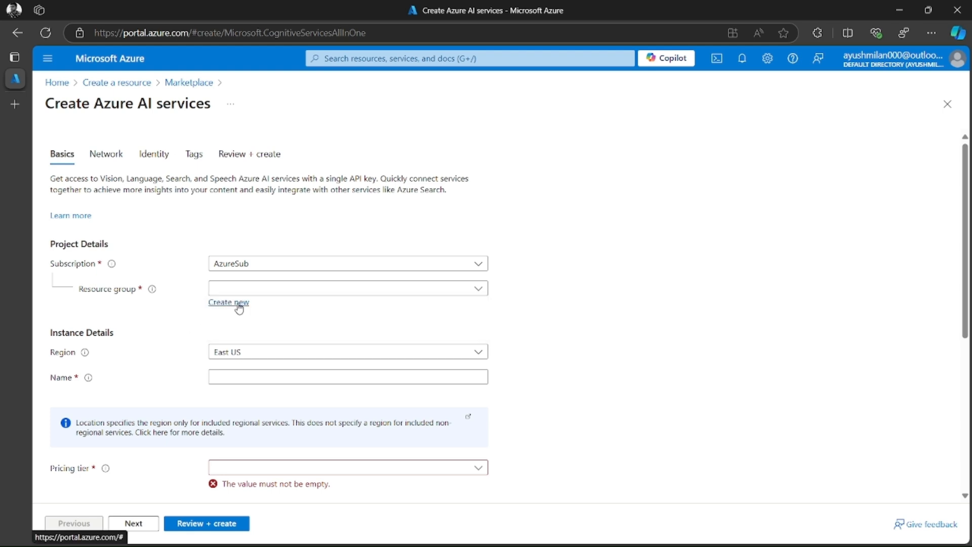
click(239, 307)
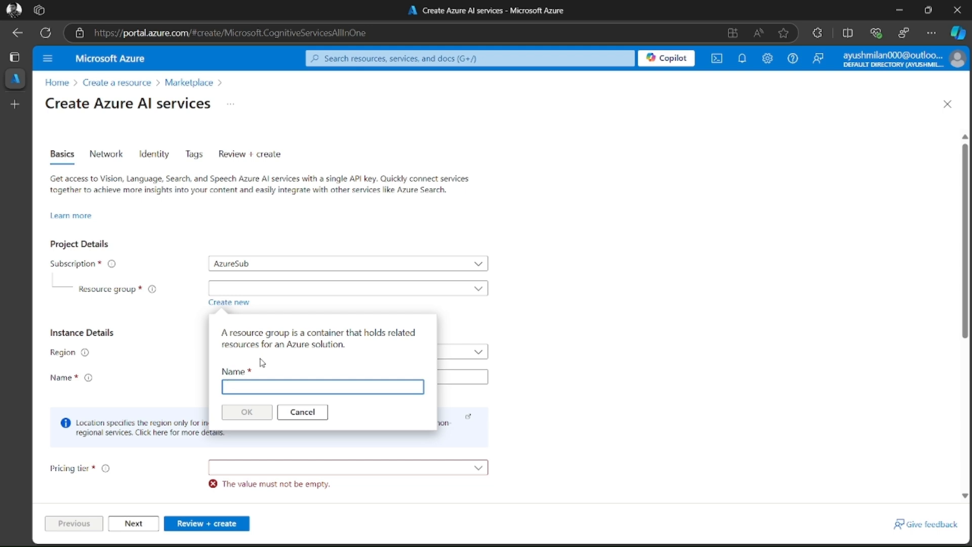
text(demo_RG)
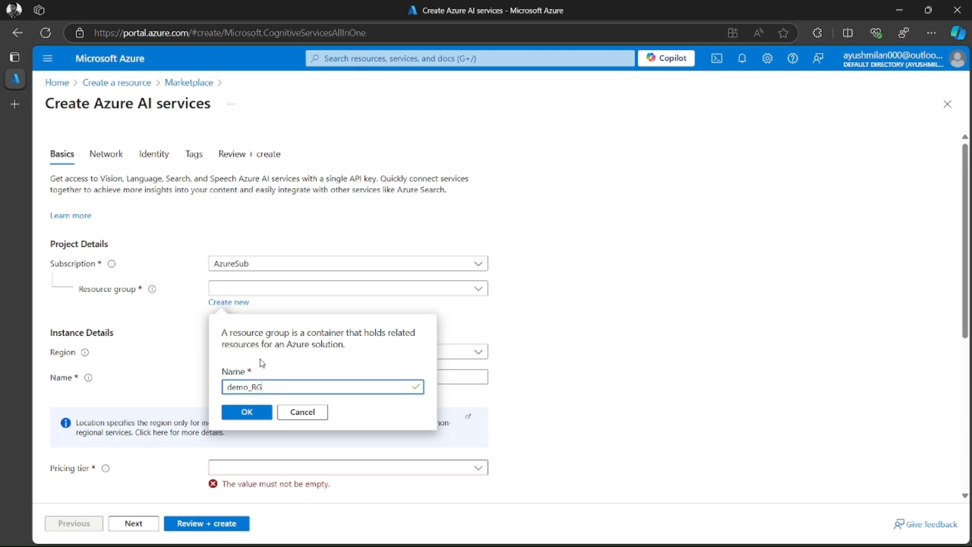
click(246, 413)
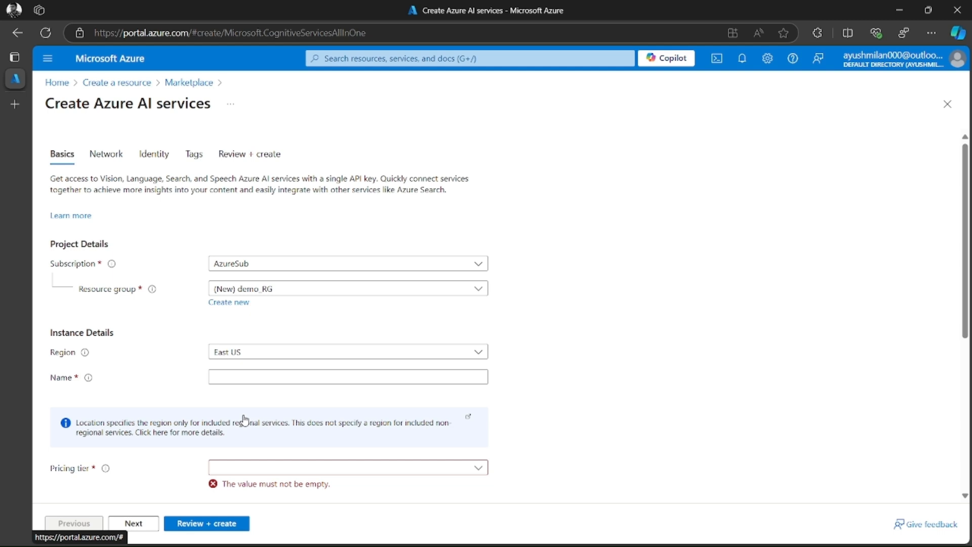
Choose East US as the region and enter FaceAnalysis as the instance name
click(255, 353)
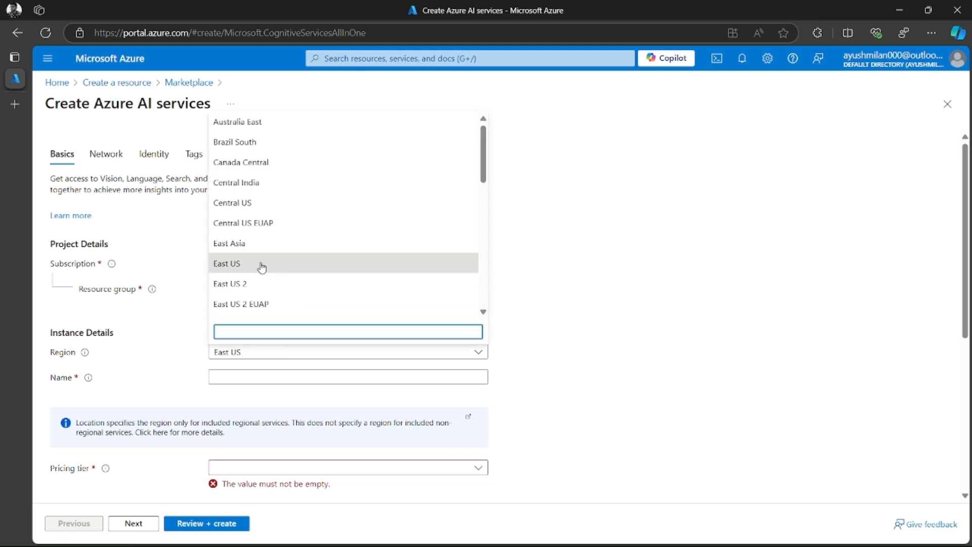
click(304, 261)
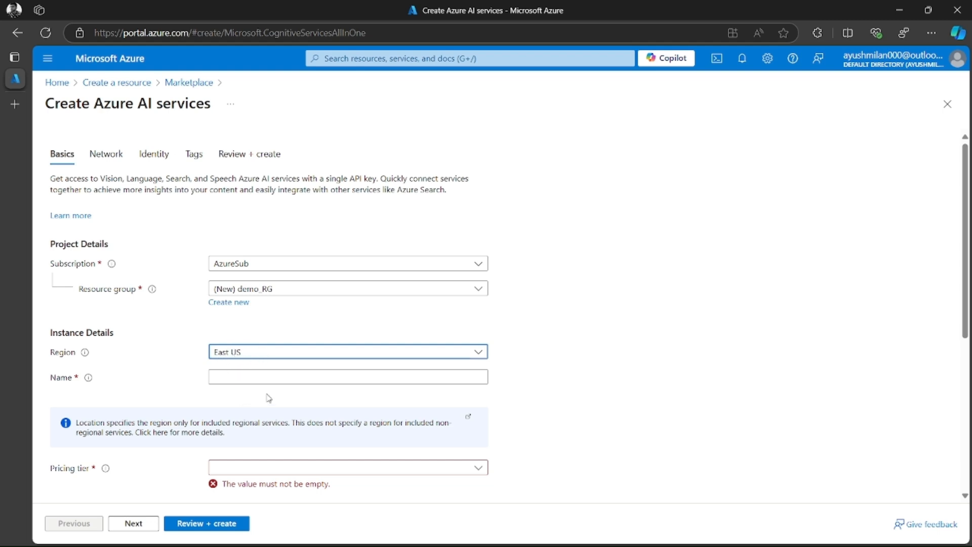
click(240, 375)
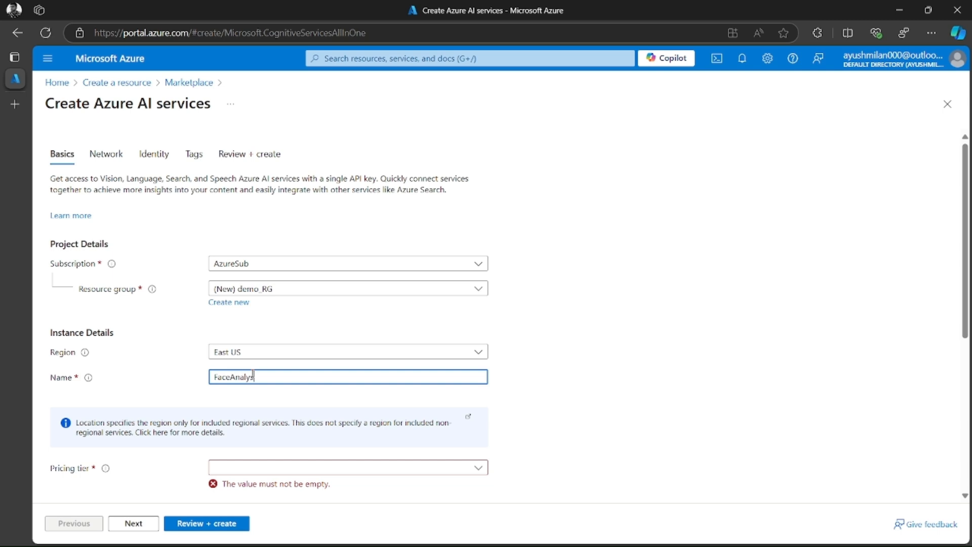
click(588, 475)
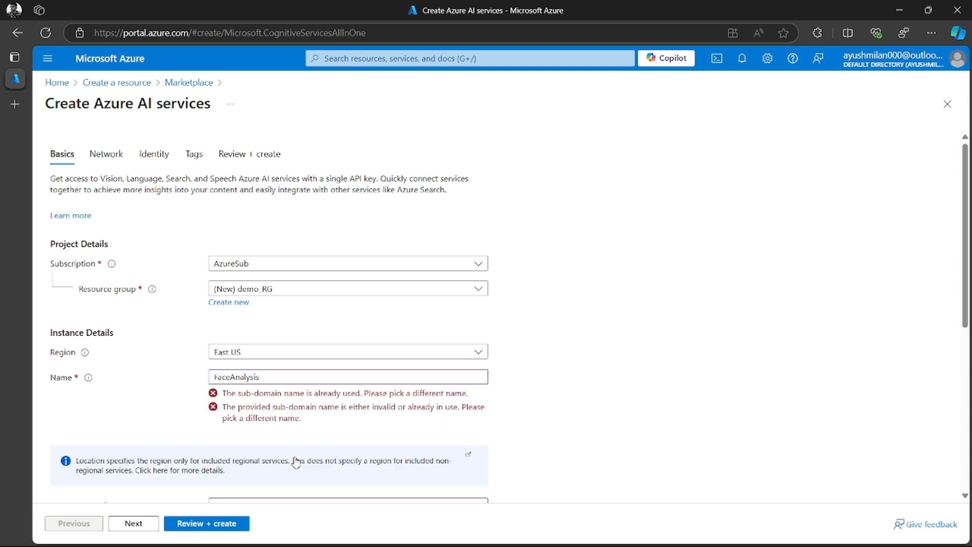
Extend the instance name to FaceAnalysisclouddemodive
scroll(289, 433, down, 2)
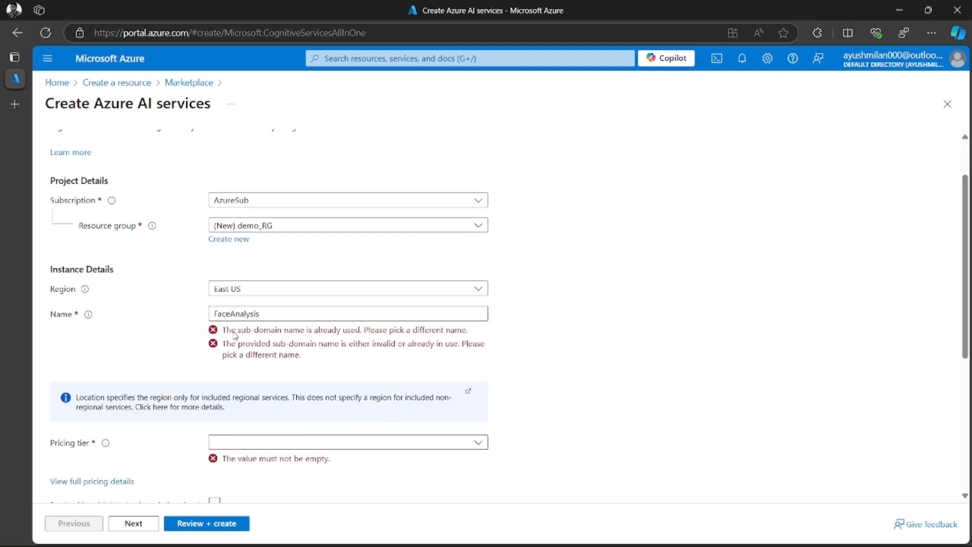
click(288, 312)
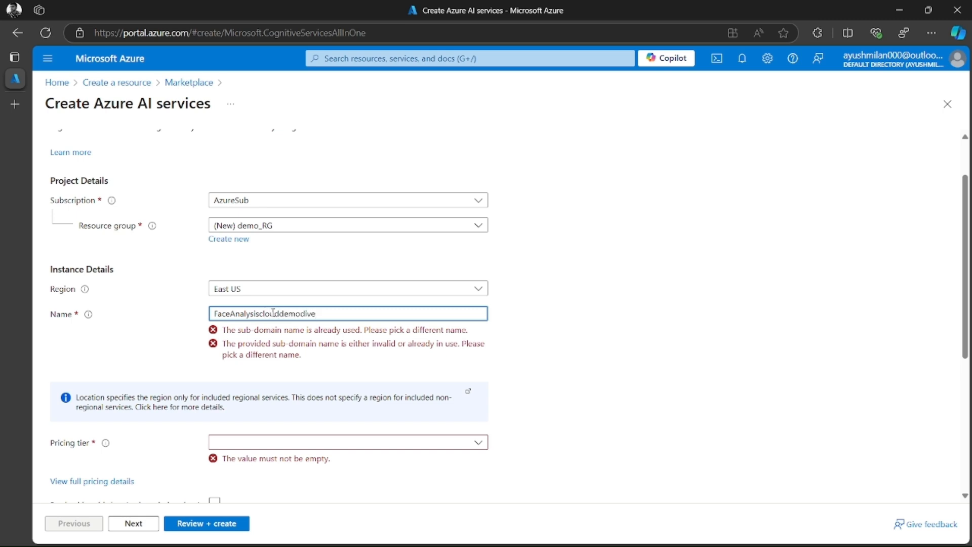
click(565, 368)
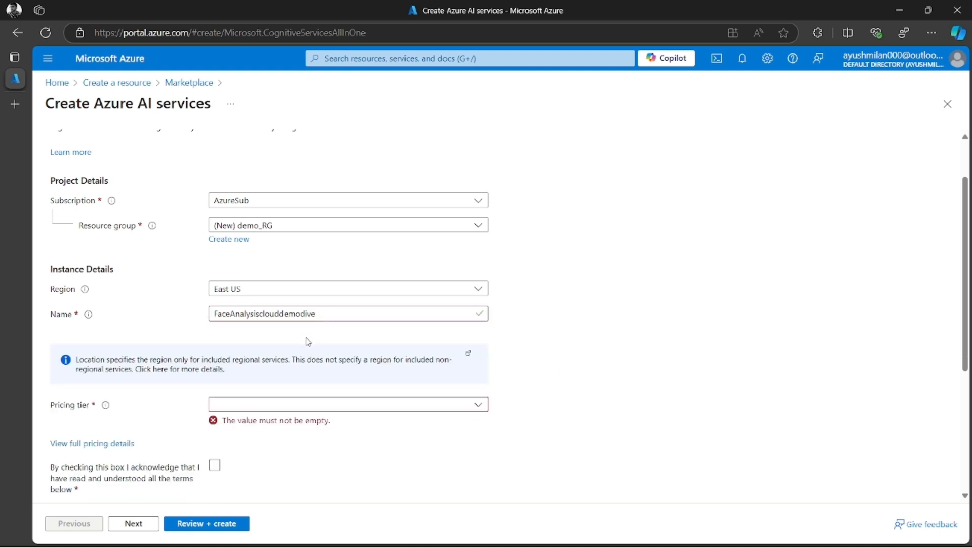
Choose the Standard S0 pricing tier and acknowledge having read and understood the terms
click(278, 409)
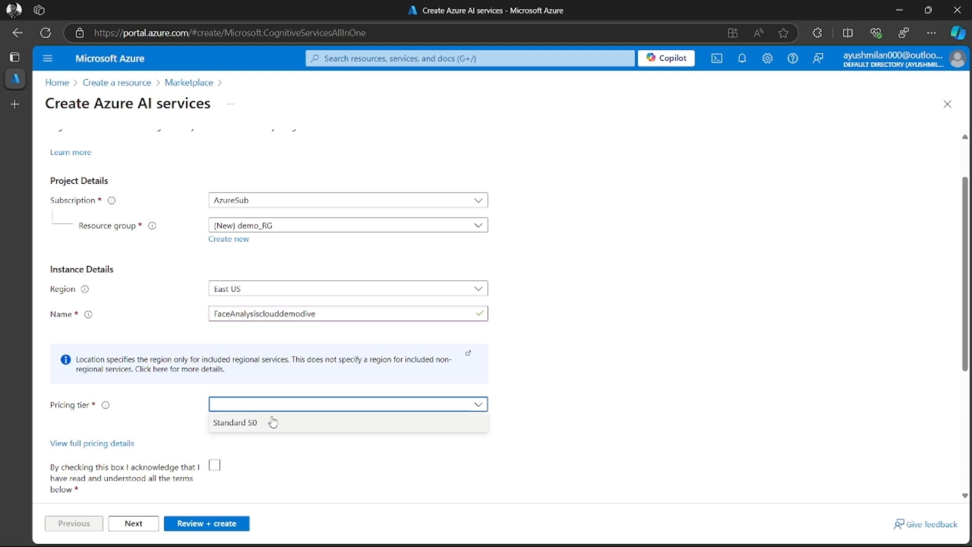
click(242, 421)
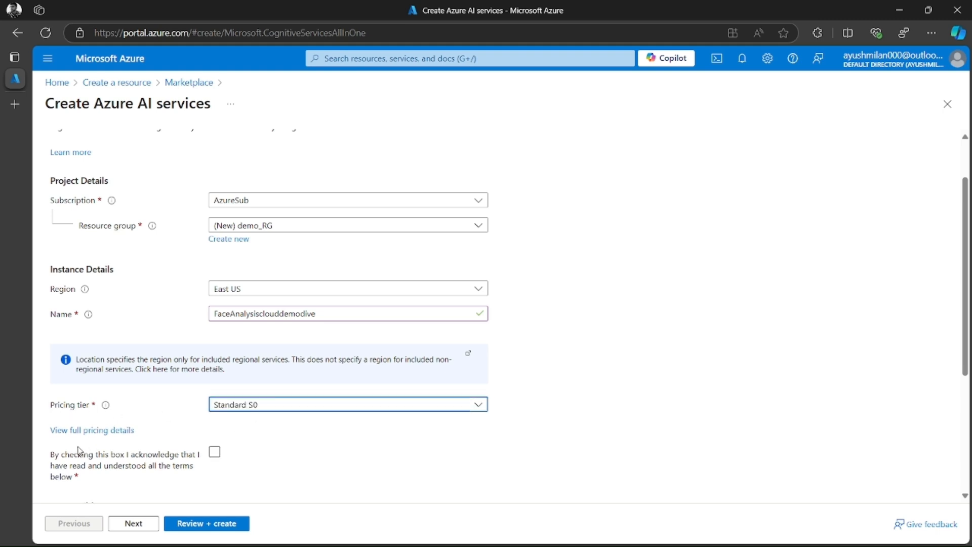
click(214, 453)
click(215, 452)
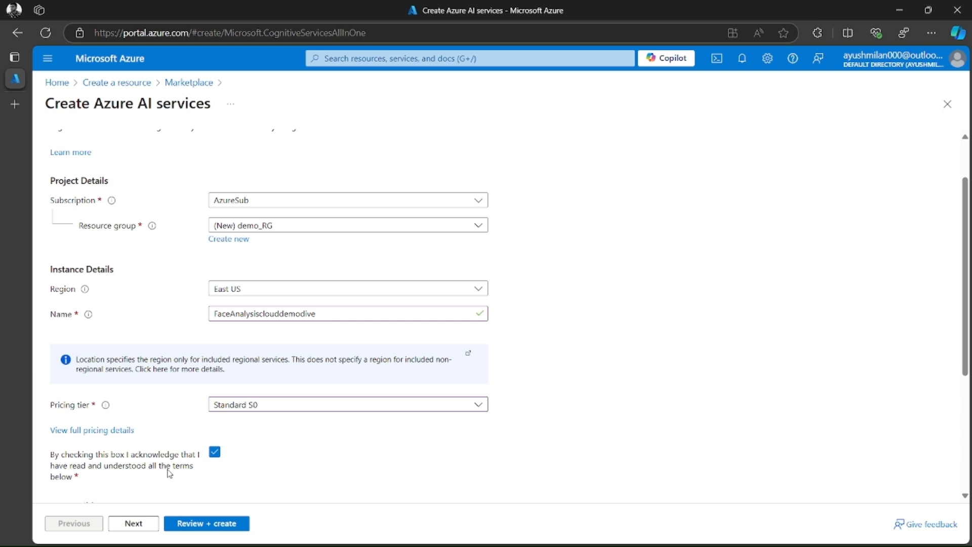
Review the configuration summary of the Azure AI services resource and create it
click(190, 524)
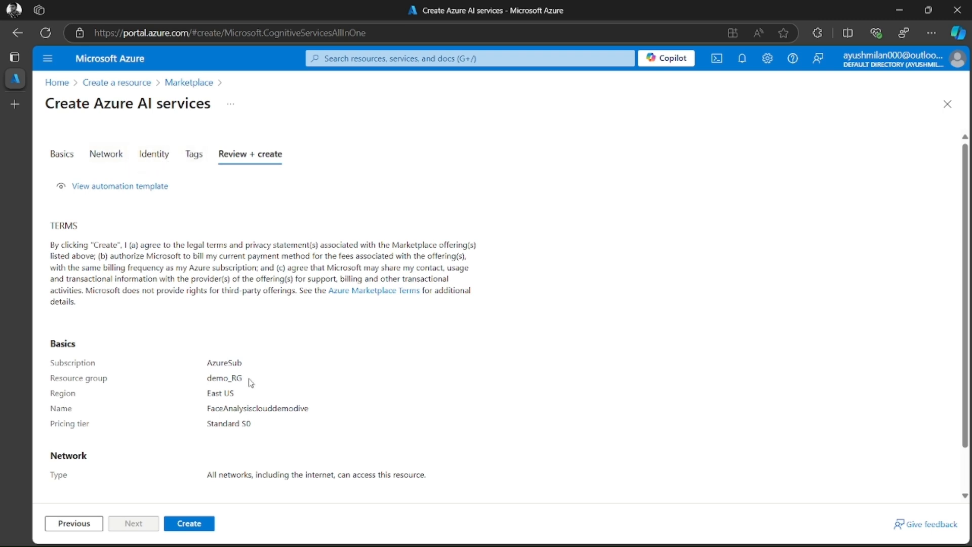
scroll(249, 380, down, 1)
scroll(223, 371, up, 1)
scroll(239, 373, down, 1)
scroll(196, 399, up, 1)
scroll(212, 466, down, 1)
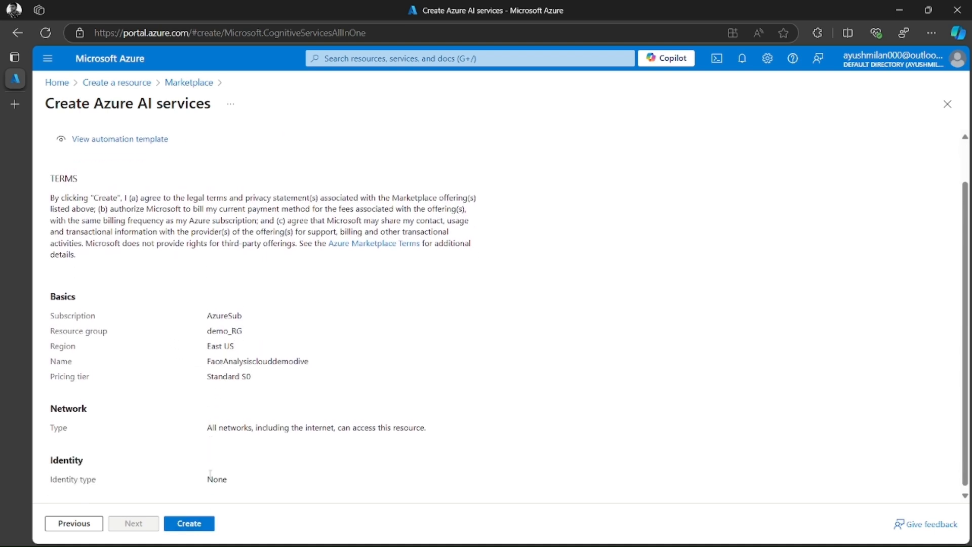
click(190, 523)
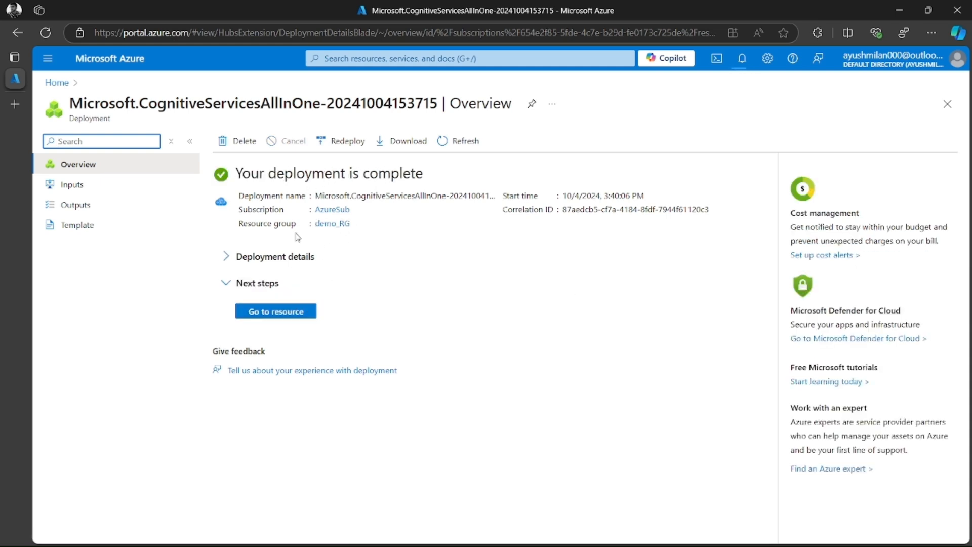
Open the deployed FaceAnalysisclouddemodive resource and examine its essentials and the available AI services on the overview page
click(292, 317)
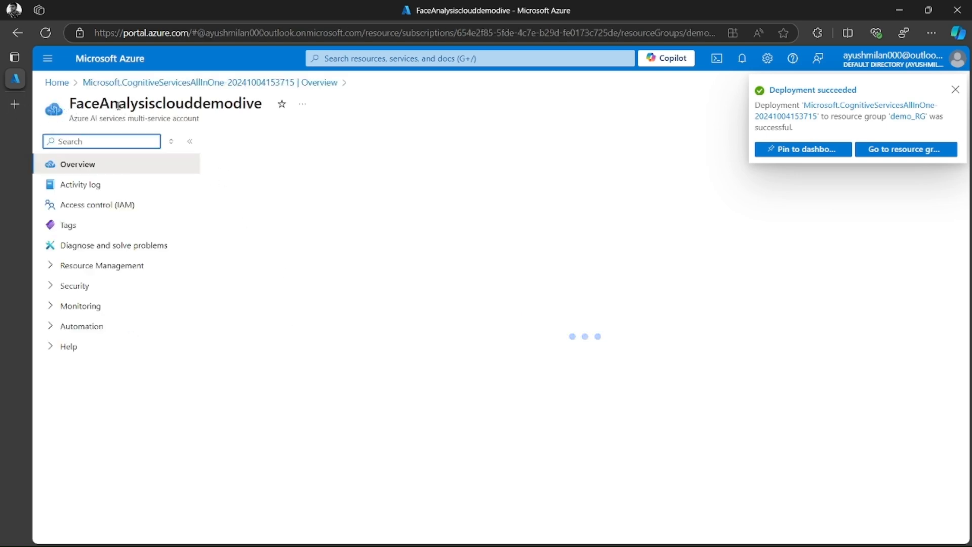
drag(73, 103, 263, 103)
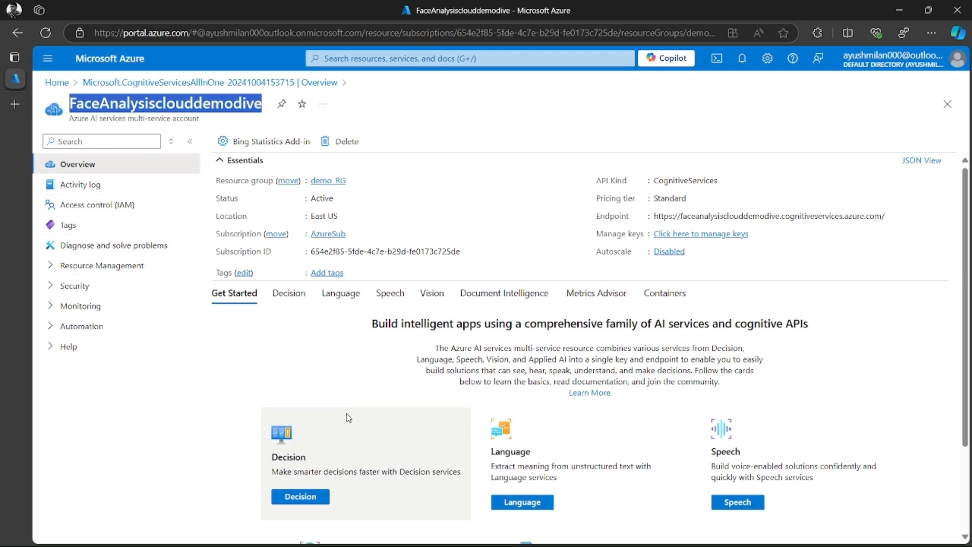
scroll(348, 421, down, 1)
scroll(709, 385, down, 1)
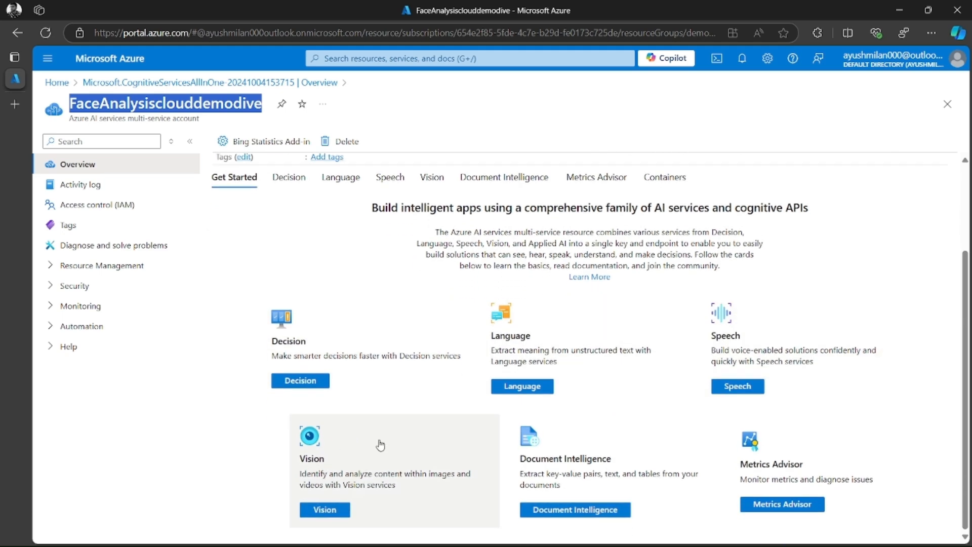
scroll(355, 446, up, 2)
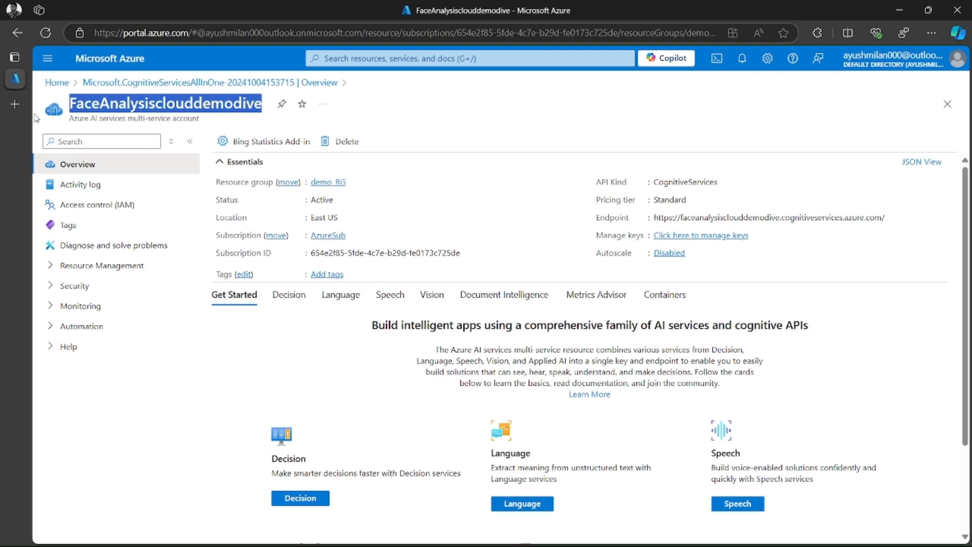
click(18, 101)
text(https://portal.vision.cognitive.azure.com/?azure-portal=true)
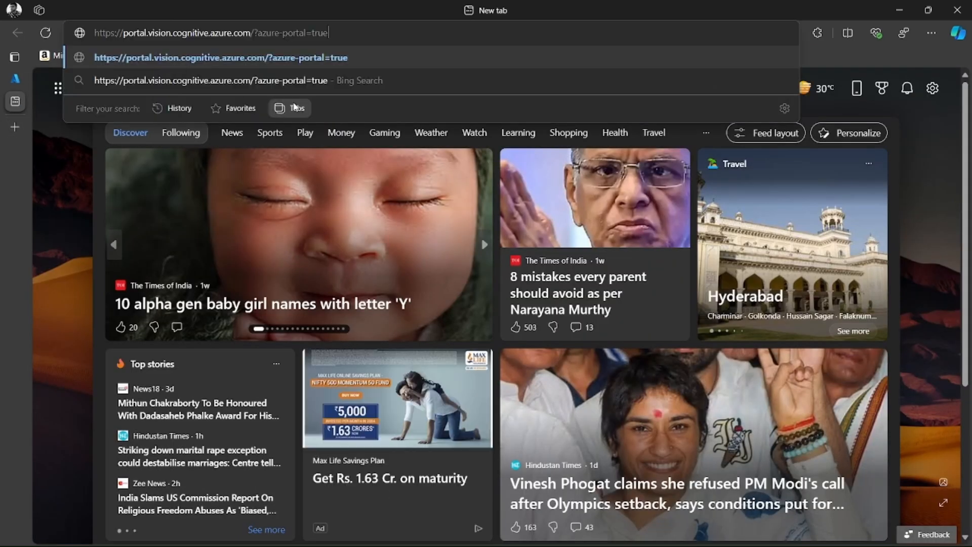
key(Return)
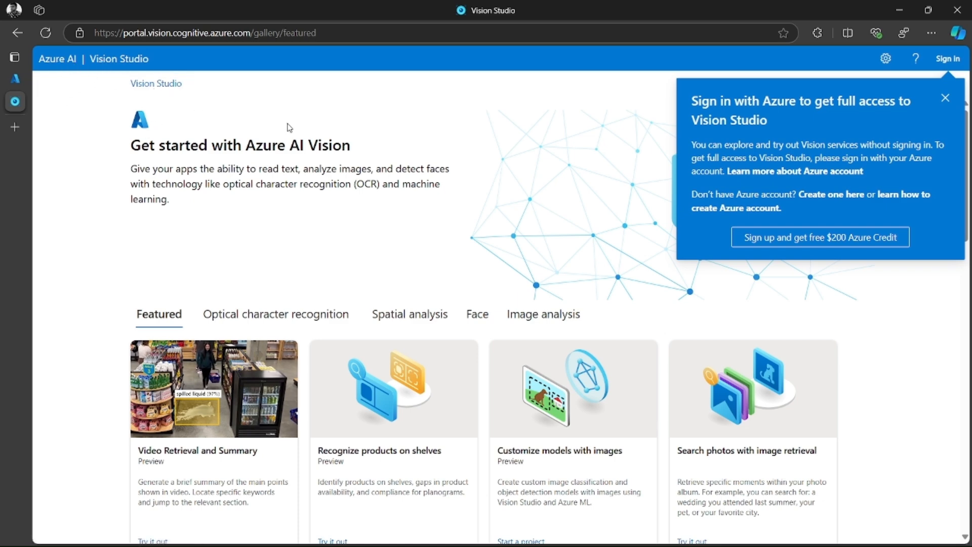
Sign in to Vision Studio with the Azure account and dismiss the sign-in notice and welcome dialog
click(947, 97)
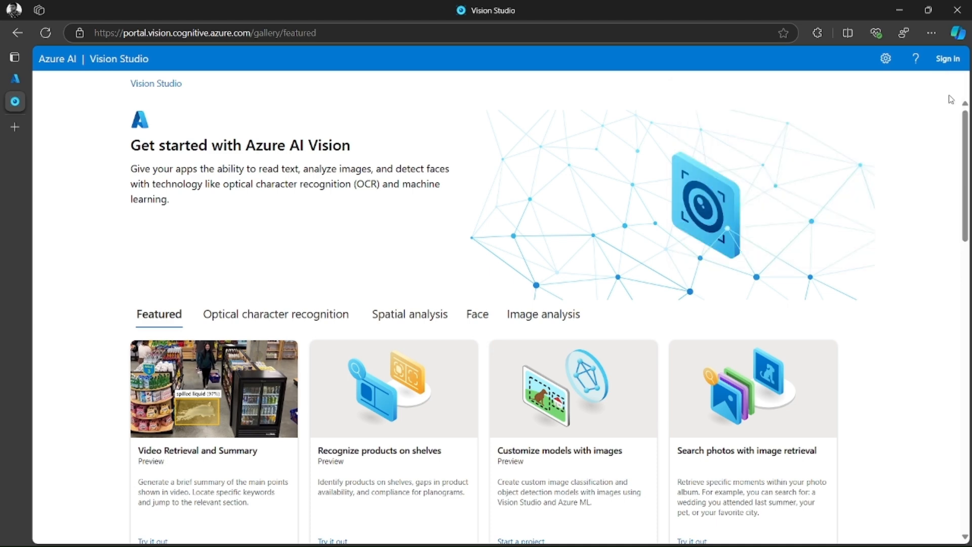
click(947, 61)
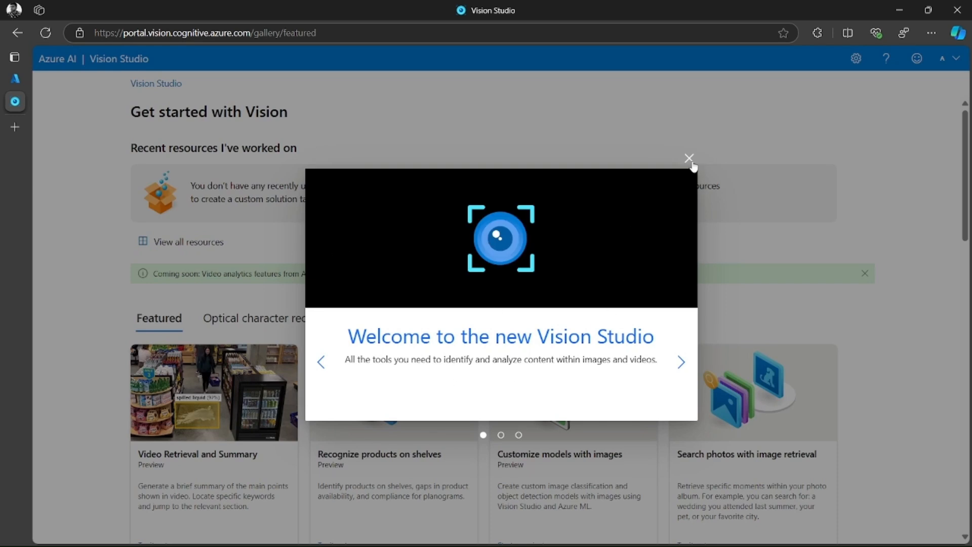
click(689, 158)
click(943, 58)
click(689, 159)
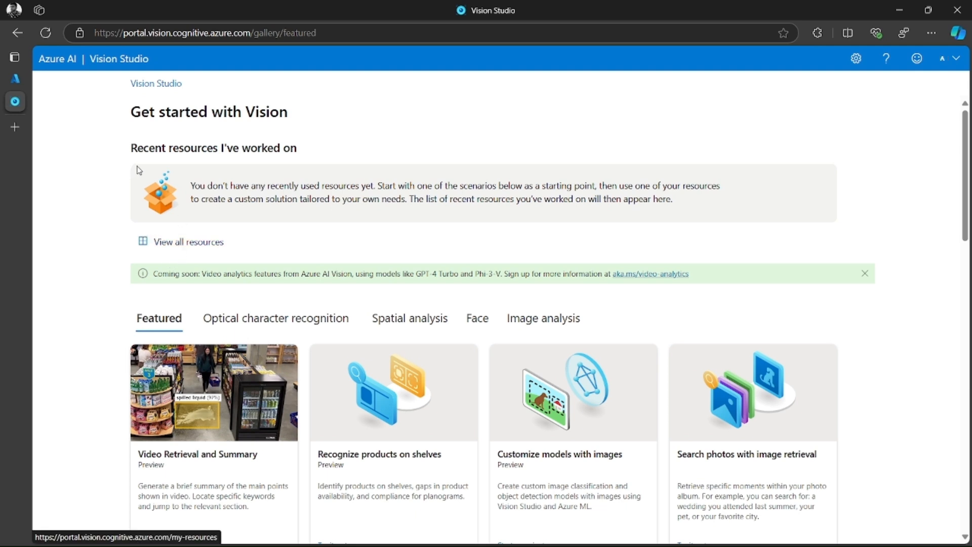
Show all Vision Studio resources and set FaceAnalysisclouddemodive as the default resource
click(187, 242)
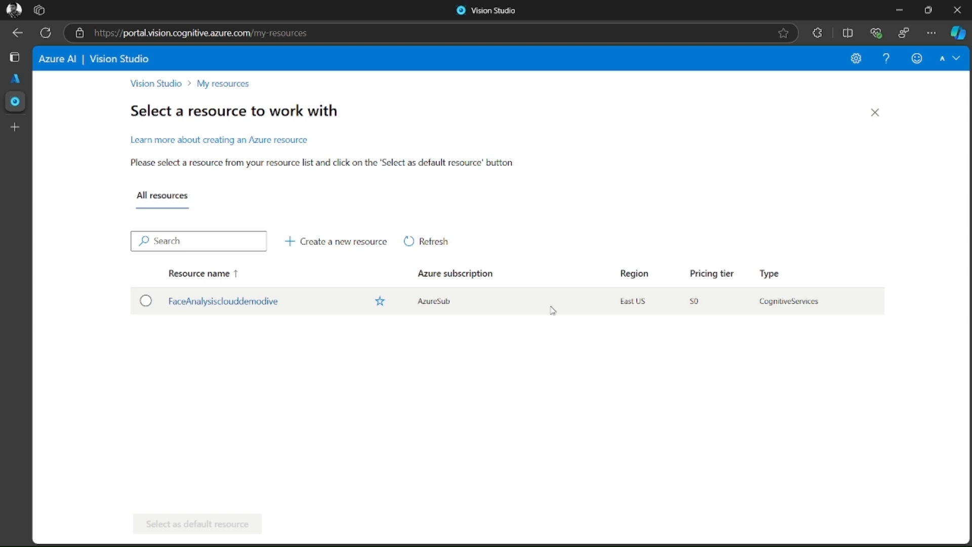
click(147, 304)
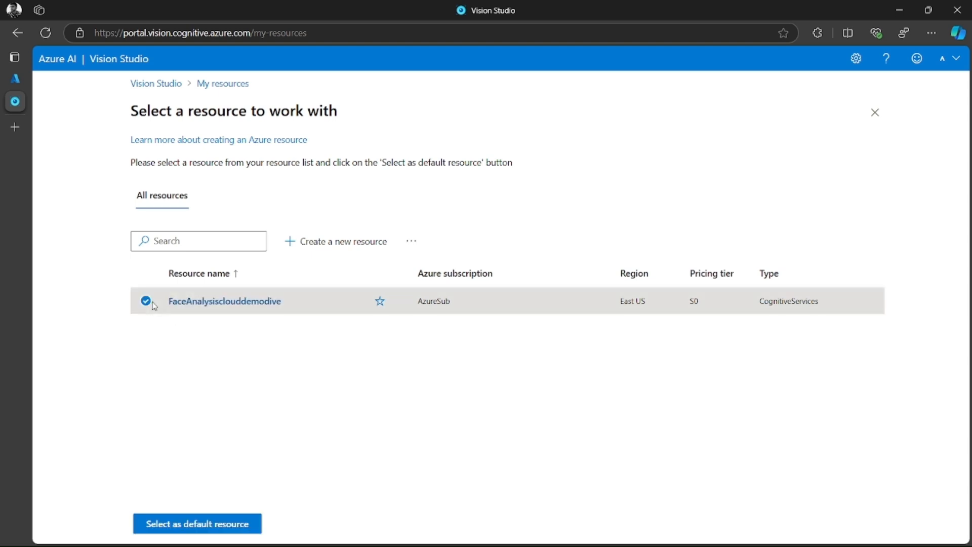
click(198, 516)
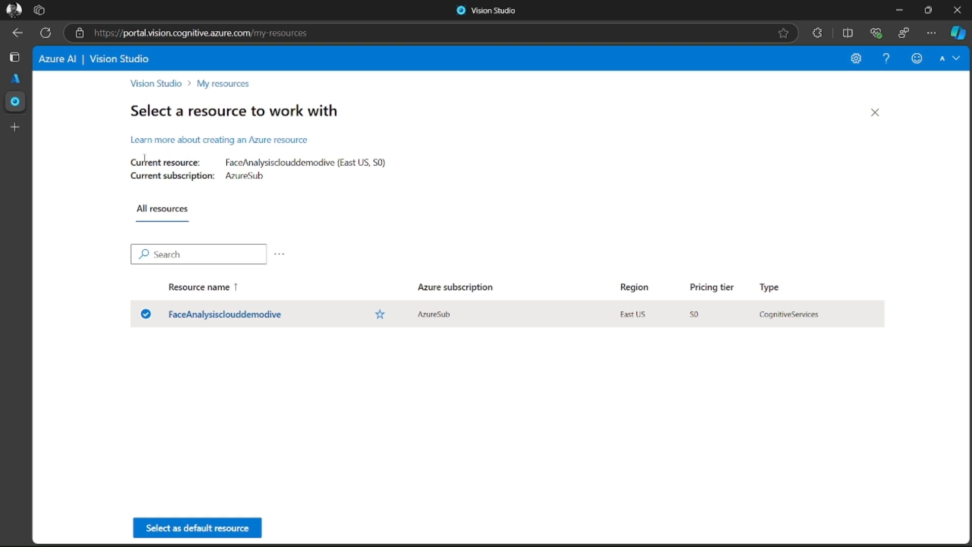
Check the current resource name and current subscription on the resource selection page
drag(163, 162, 306, 162)
click(305, 162)
double_click(253, 163)
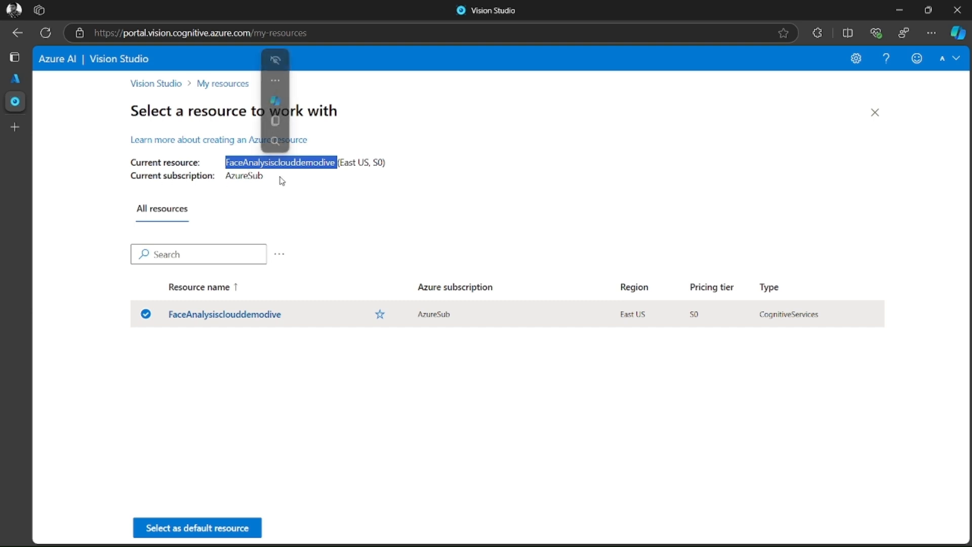
double_click(241, 177)
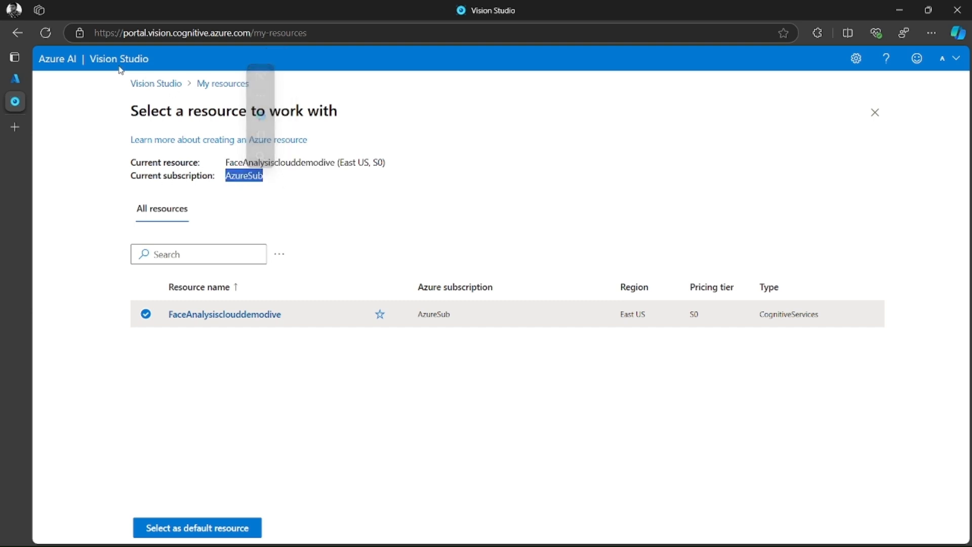
Return to the Vision Studio home page and look through the featured vision scenarios
click(165, 84)
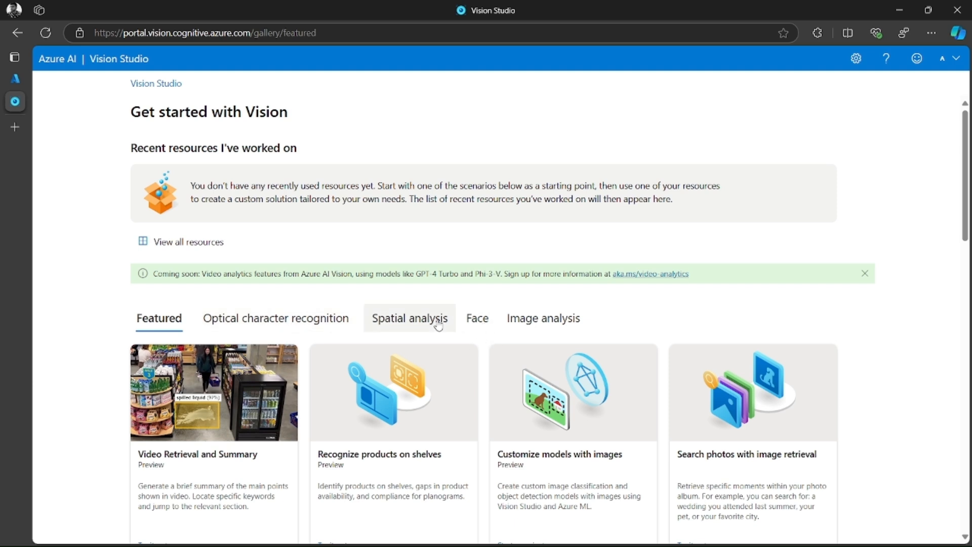
scroll(355, 379, down, 1)
scroll(330, 370, up, 1)
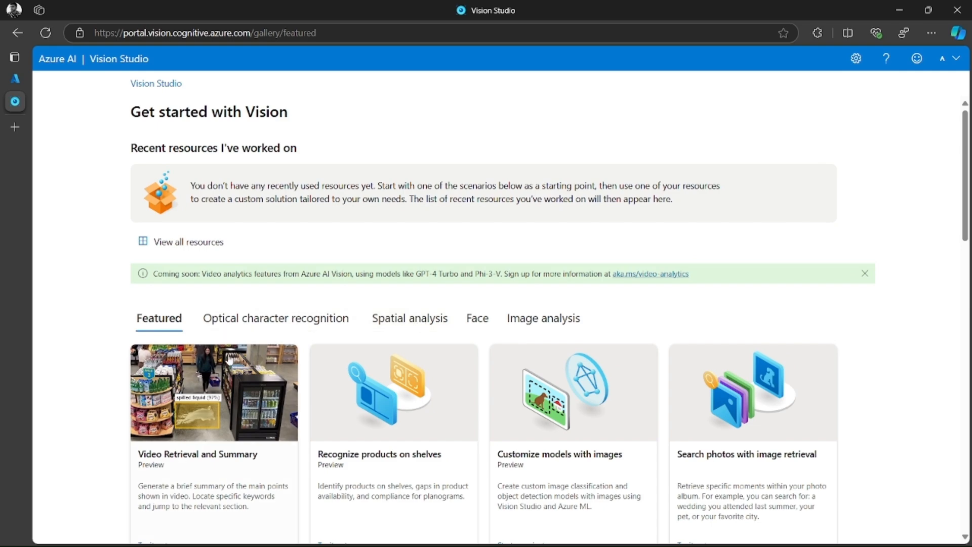
scroll(408, 422, down, 1)
scroll(408, 422, down, 6)
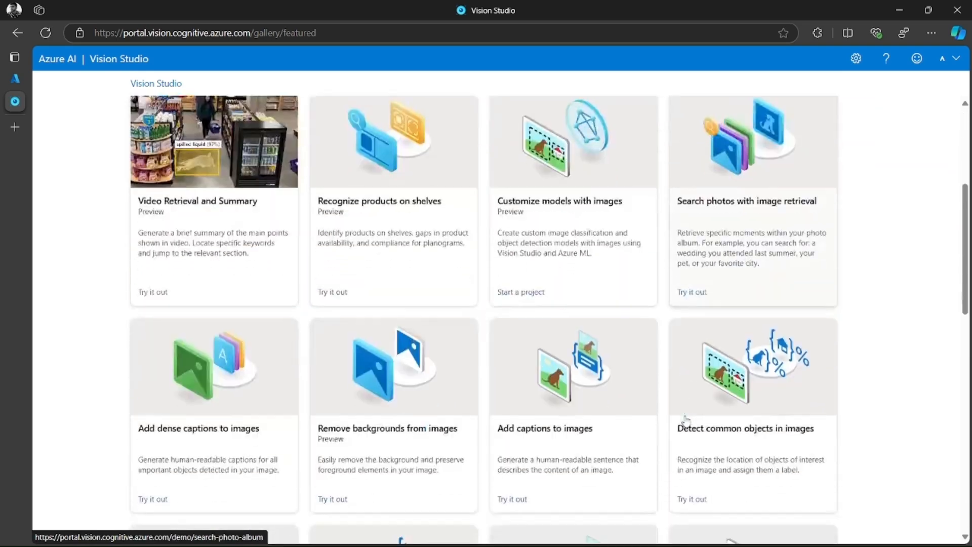
scroll(552, 414, up, 4)
scroll(449, 382, up, 3)
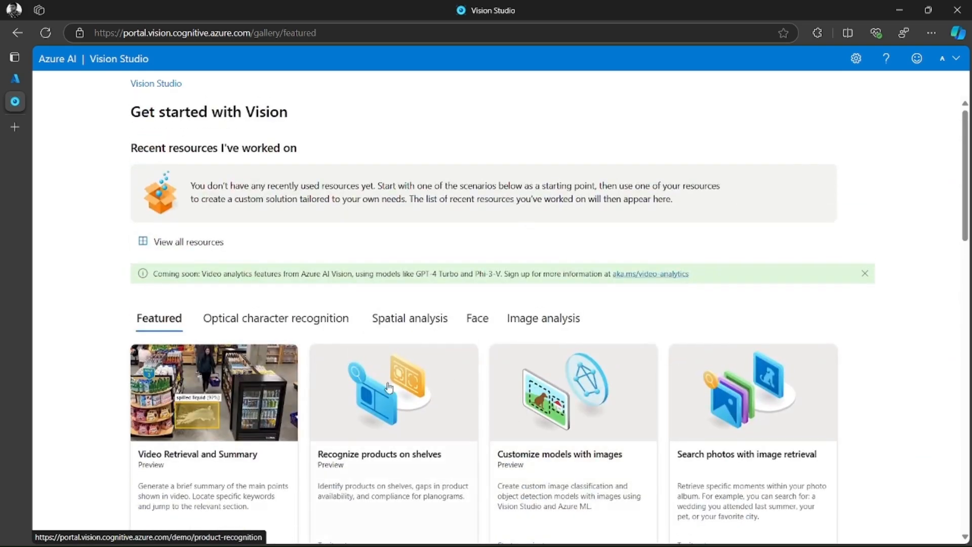
scroll(458, 406, down, 4)
scroll(367, 282, up, 2)
scroll(380, 446, down, 5)
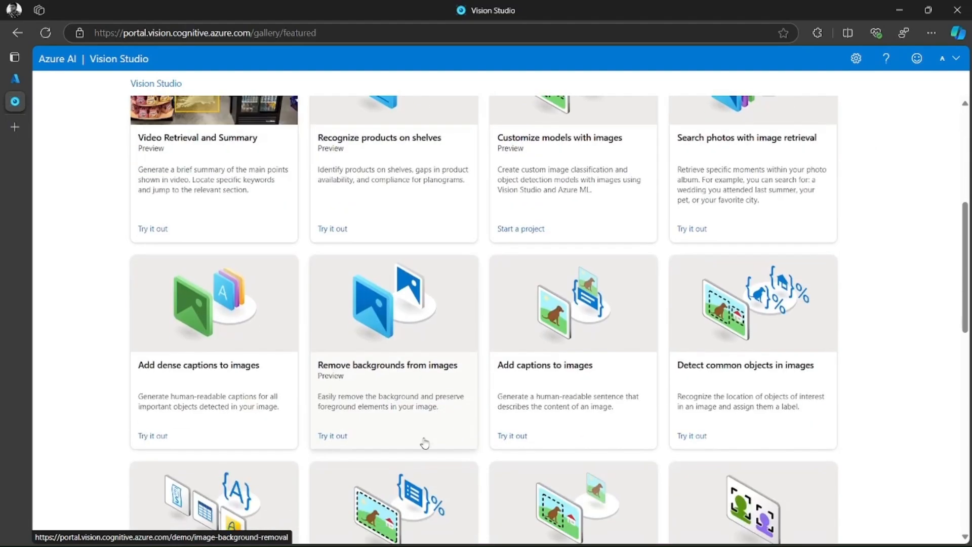
scroll(581, 393, up, 6)
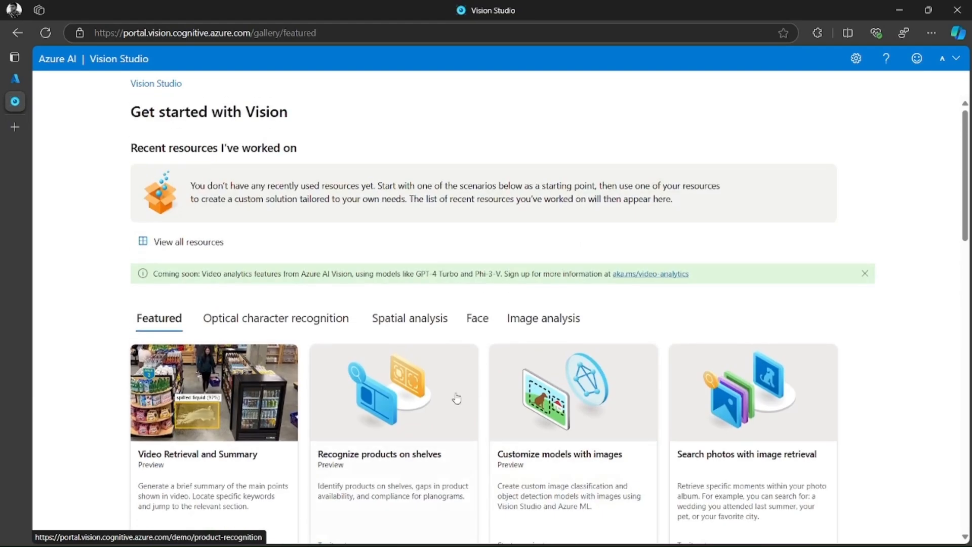
Show the Face scenarios and open the Detect faces in an image demo
click(478, 321)
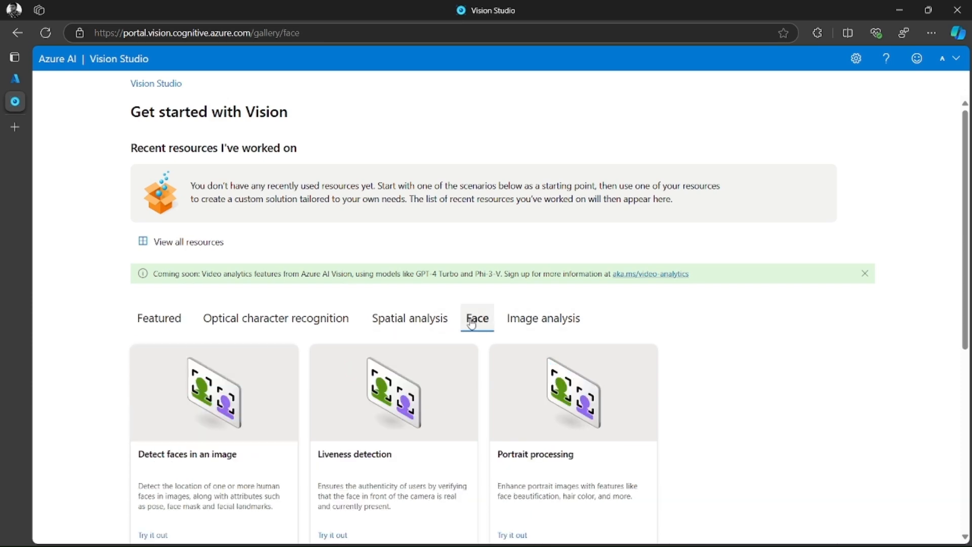
scroll(398, 289, down, 1)
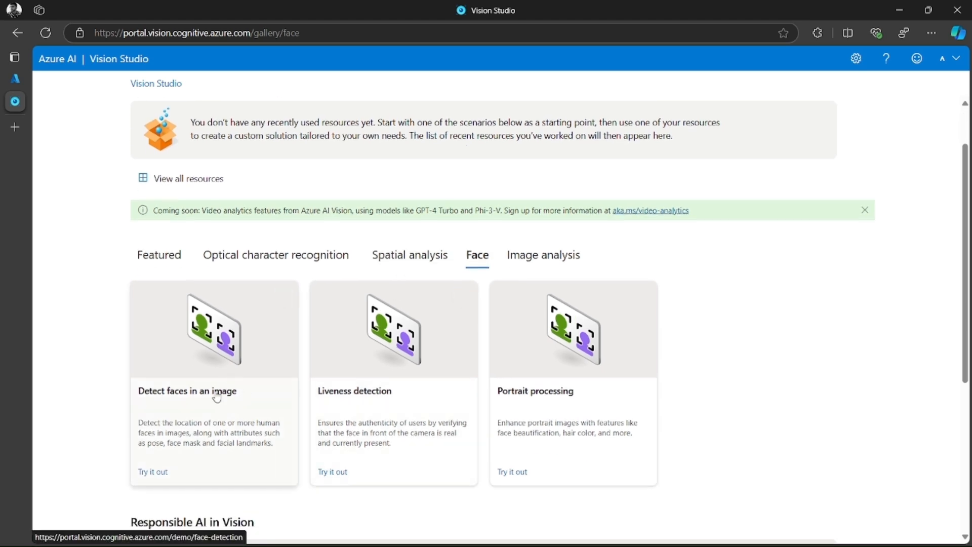
scroll(223, 397, down, 2)
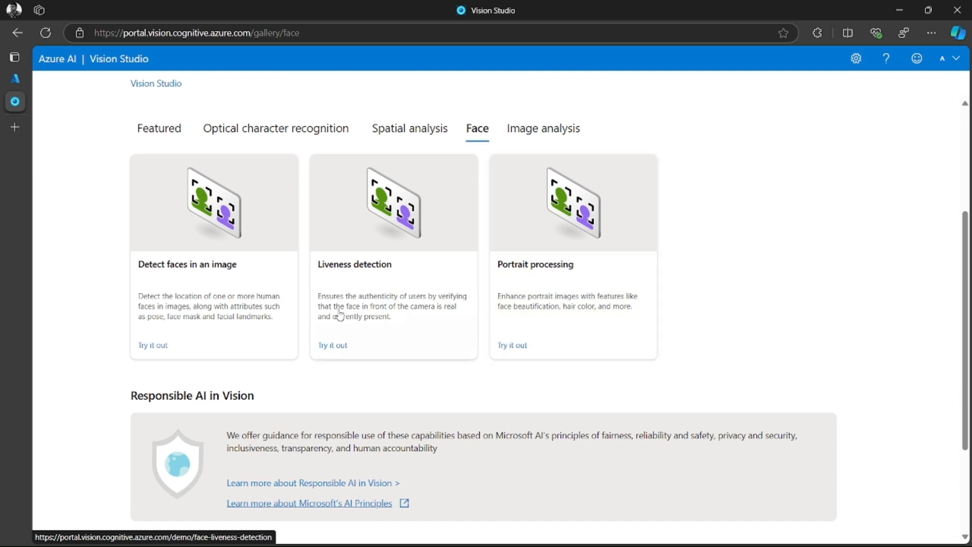
scroll(191, 258, up, 4)
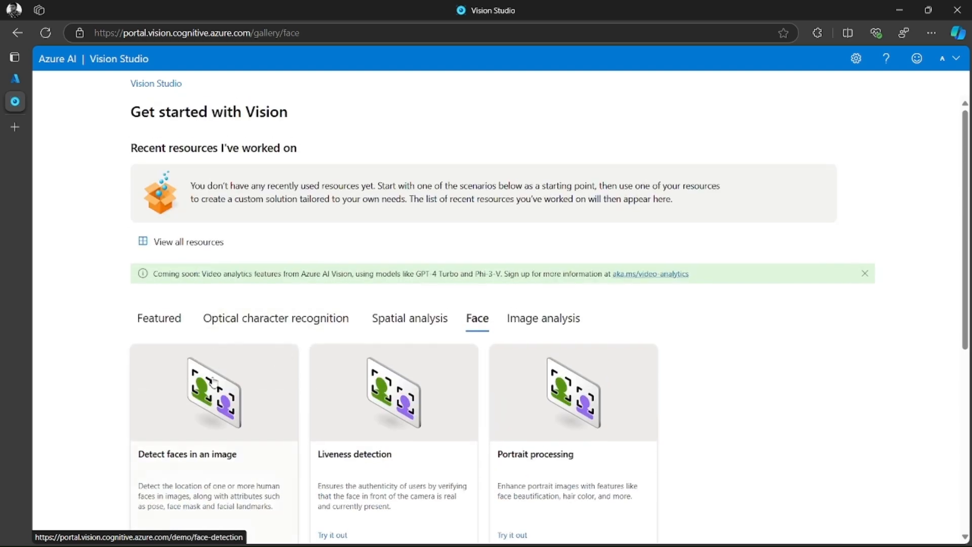
scroll(203, 355, down, 2)
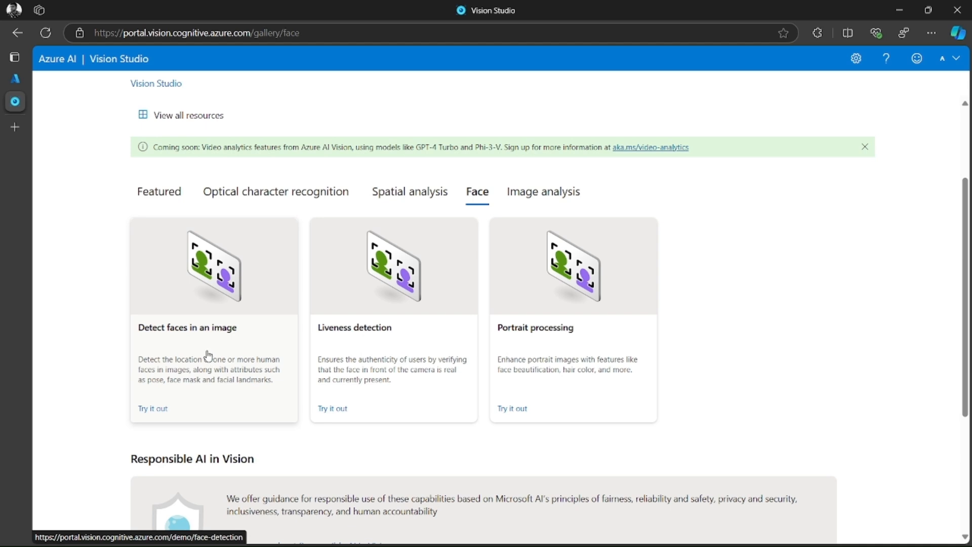
click(221, 330)
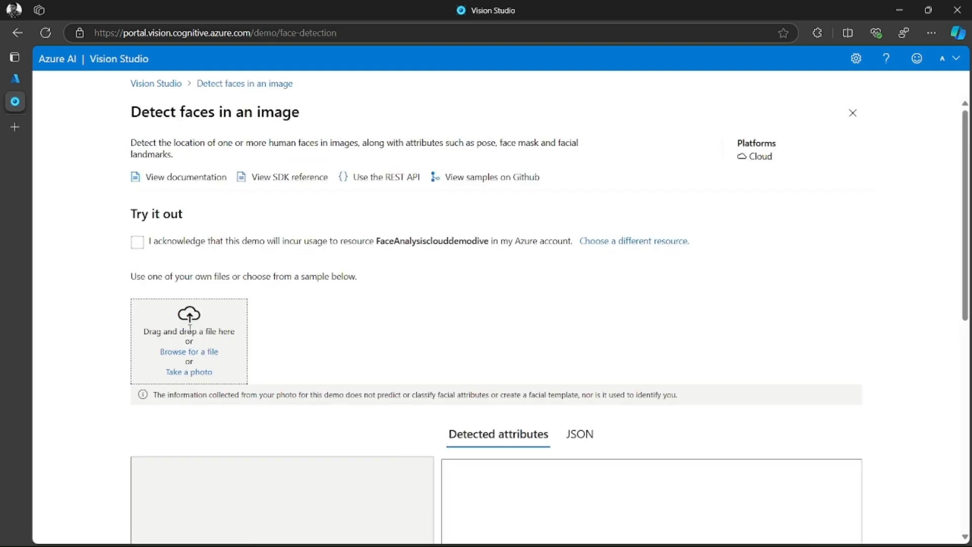
Acknowledge the demo's resource usage and upload store-camera-1 from the detect-faces folder in Downloads for face detection
click(137, 248)
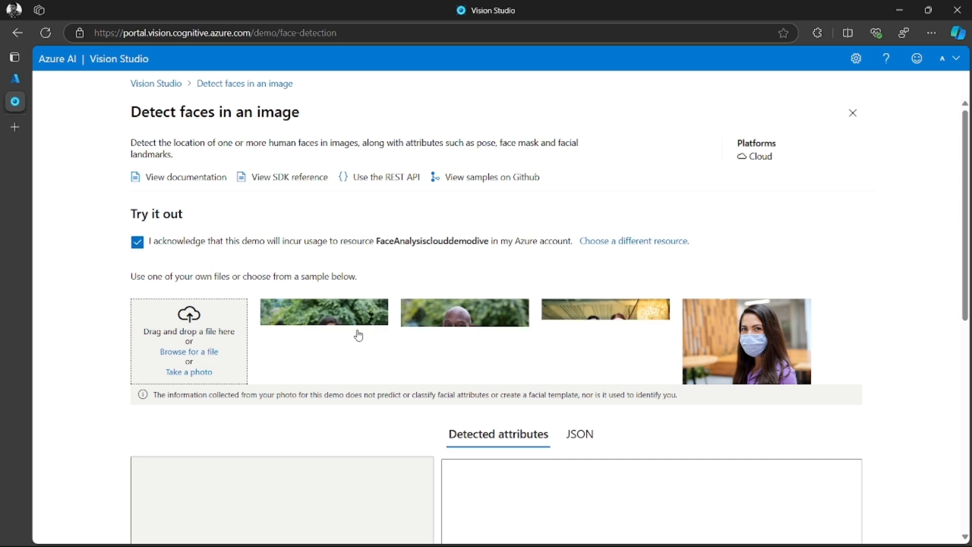
scroll(373, 355, down, 1)
scroll(293, 330, up, 1)
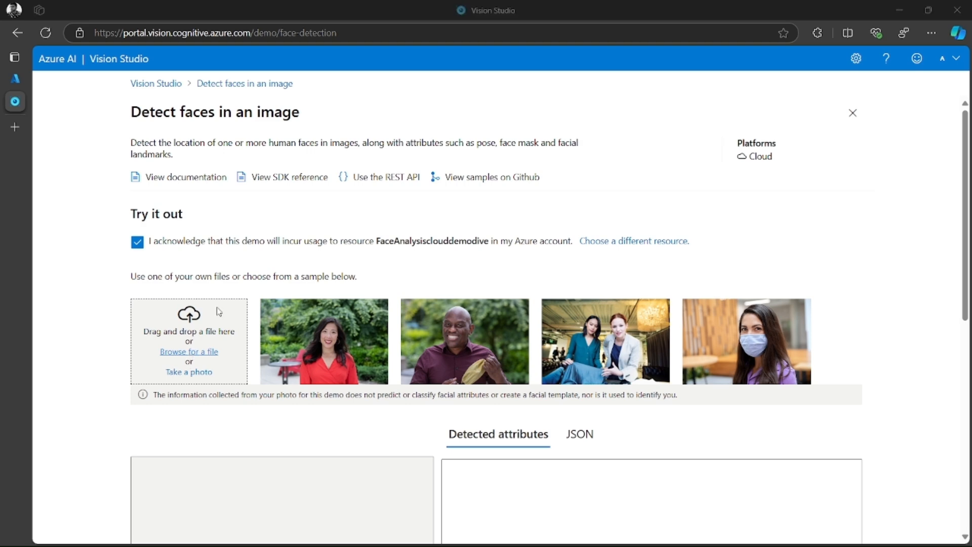
double_click(145, 111)
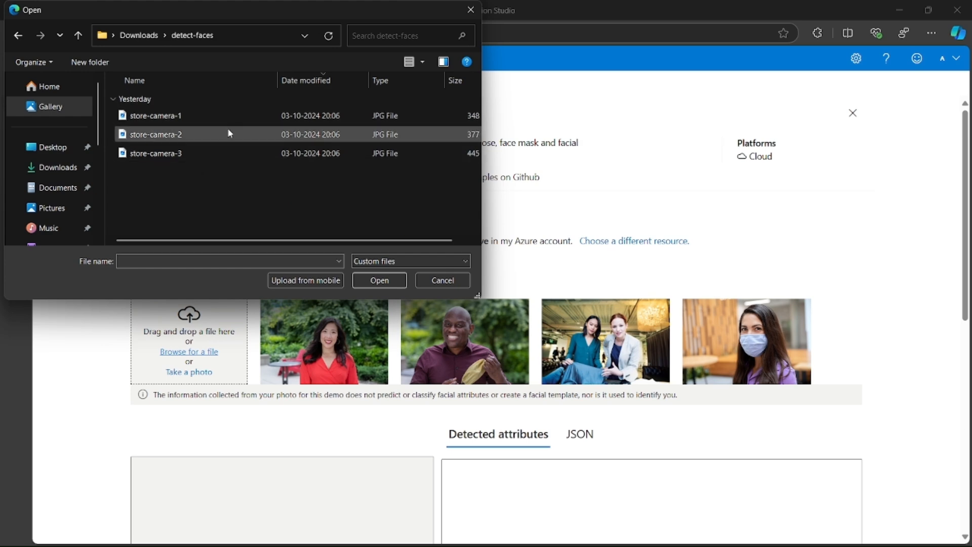
double_click(174, 118)
scroll(287, 340, down, 2)
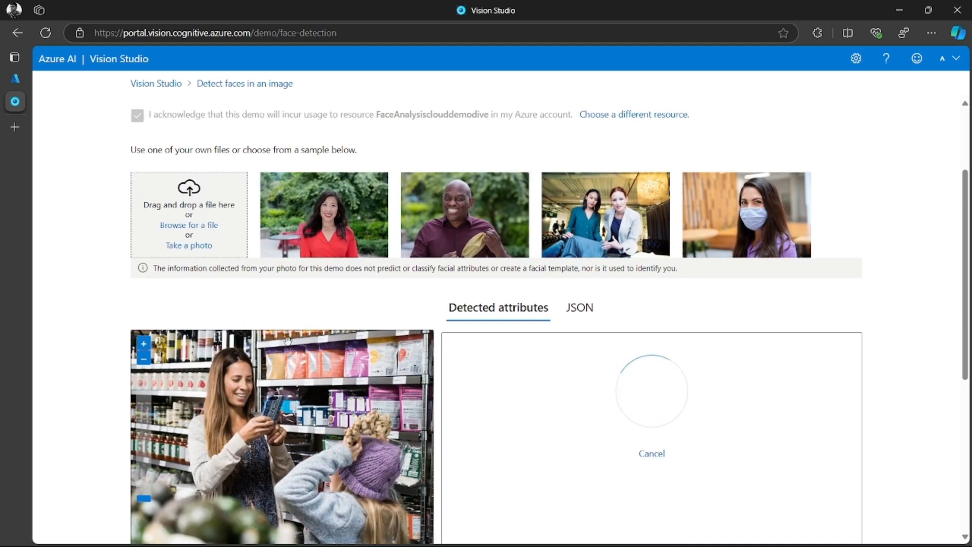
scroll(288, 341, down, 2)
scroll(312, 250, up, 1)
scroll(287, 227, down, 1)
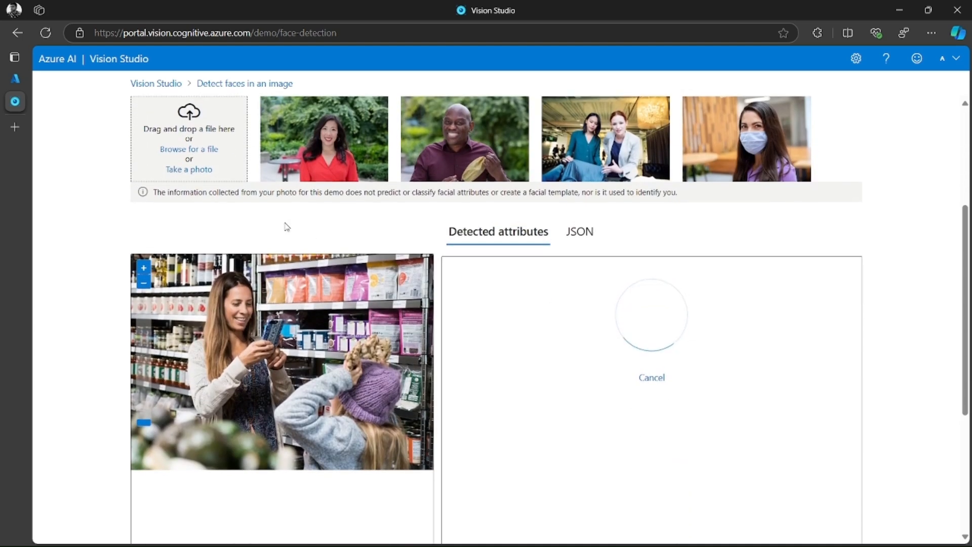
scroll(287, 228, down, 2)
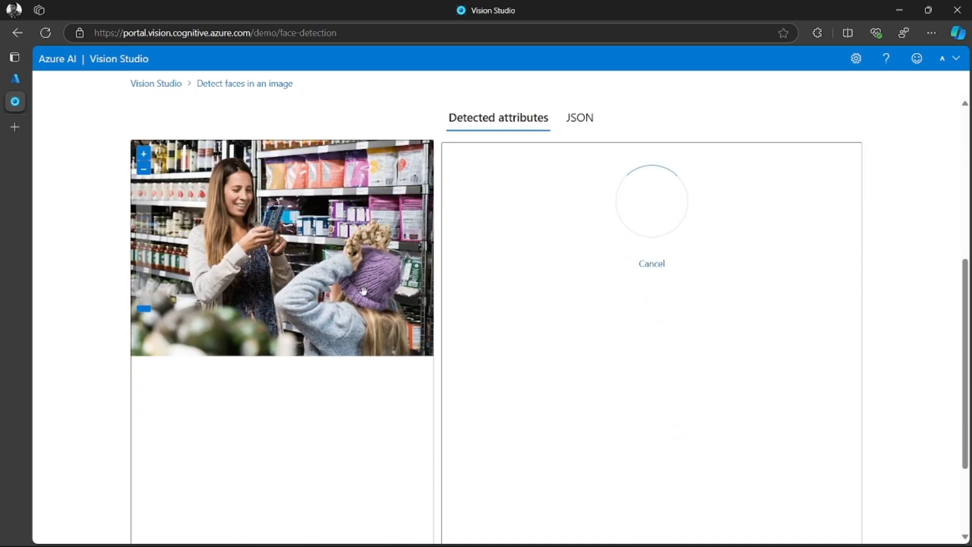
scroll(351, 311, up, 1)
scroll(354, 303, up, 4)
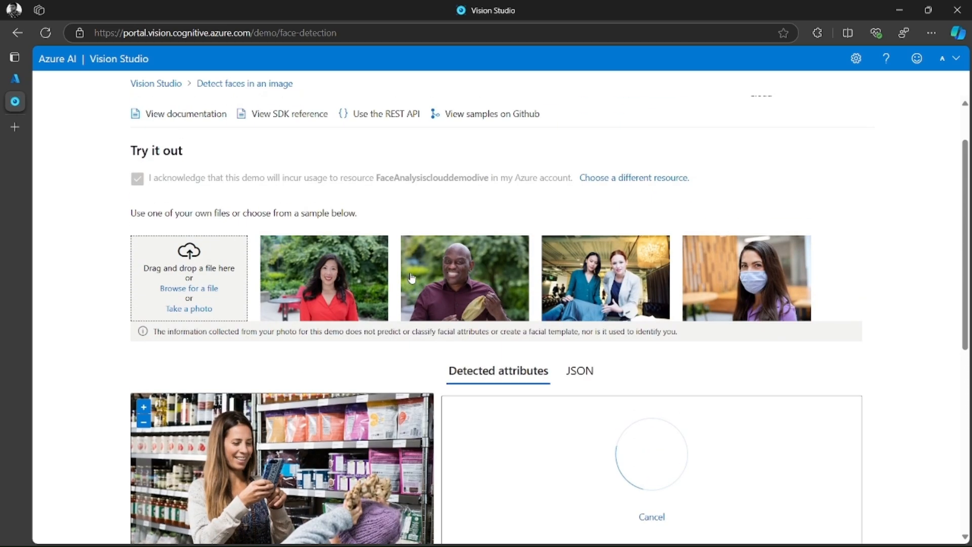
scroll(411, 279, down, 4)
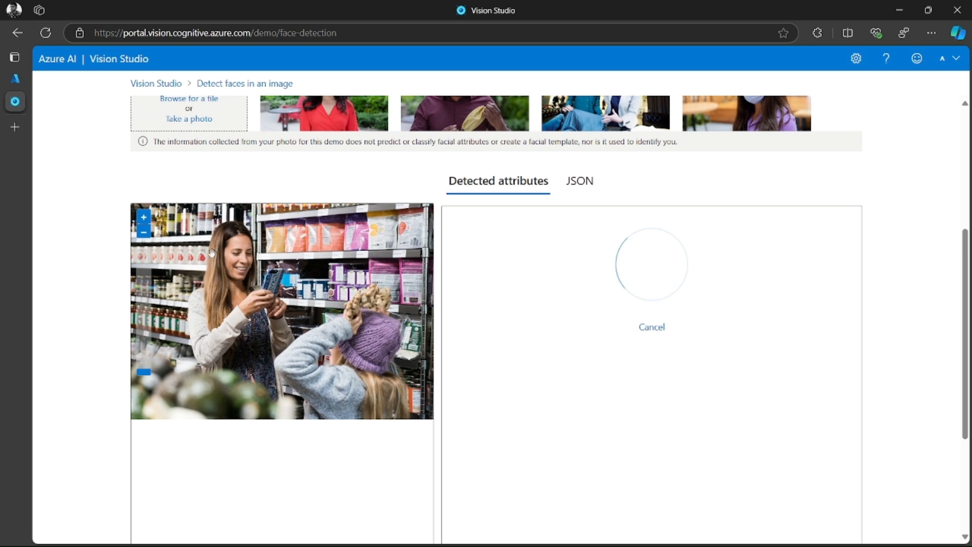
scroll(562, 284, down, 1)
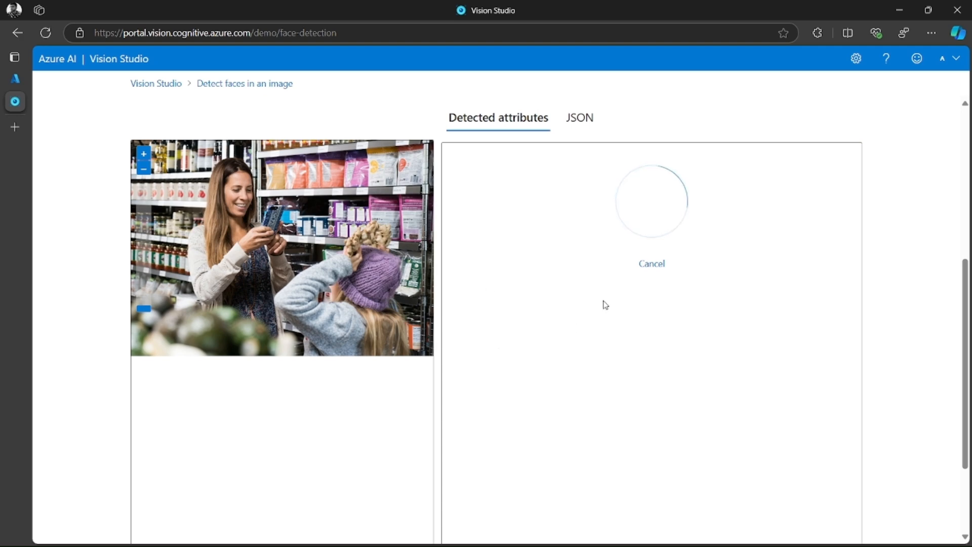
scroll(454, 317, up, 2)
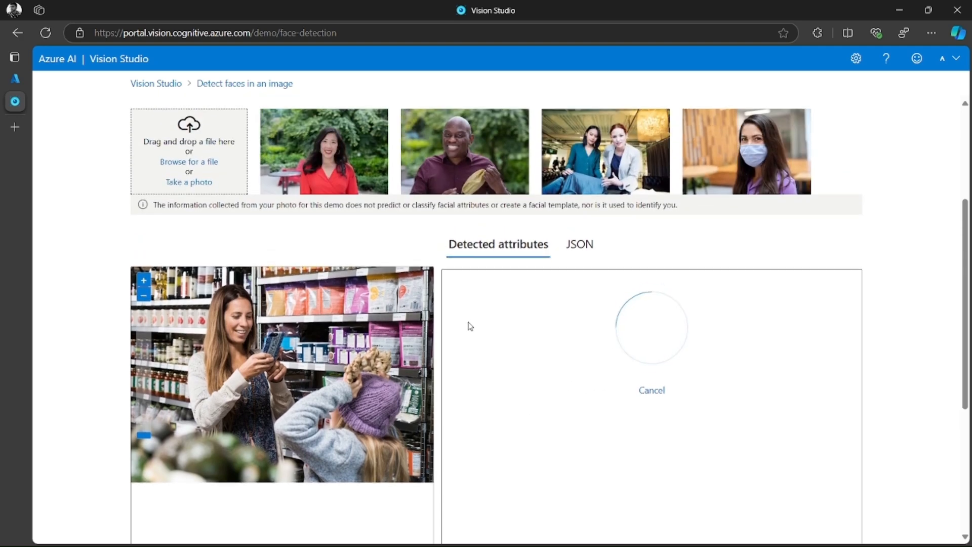
scroll(456, 360, down, 3)
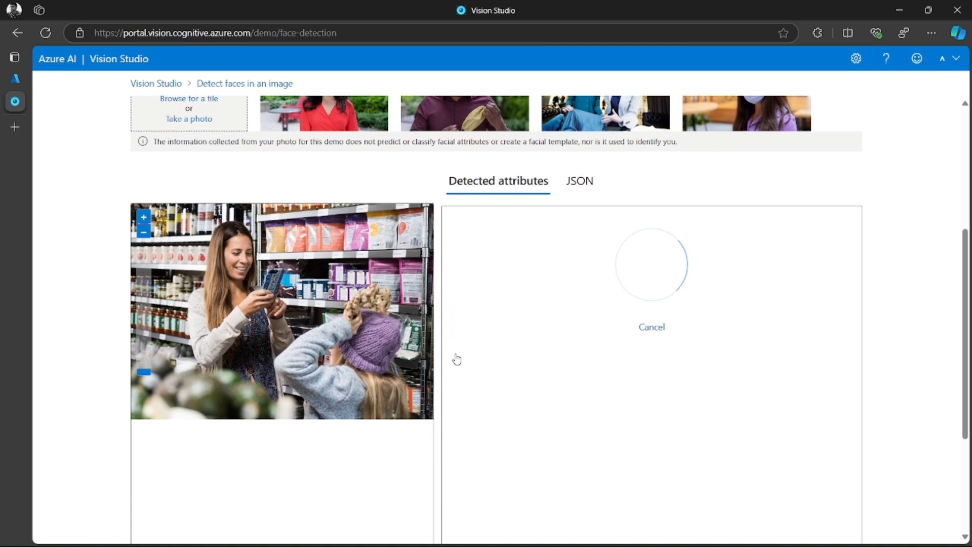
scroll(451, 329, down, 1)
scroll(441, 285, up, 3)
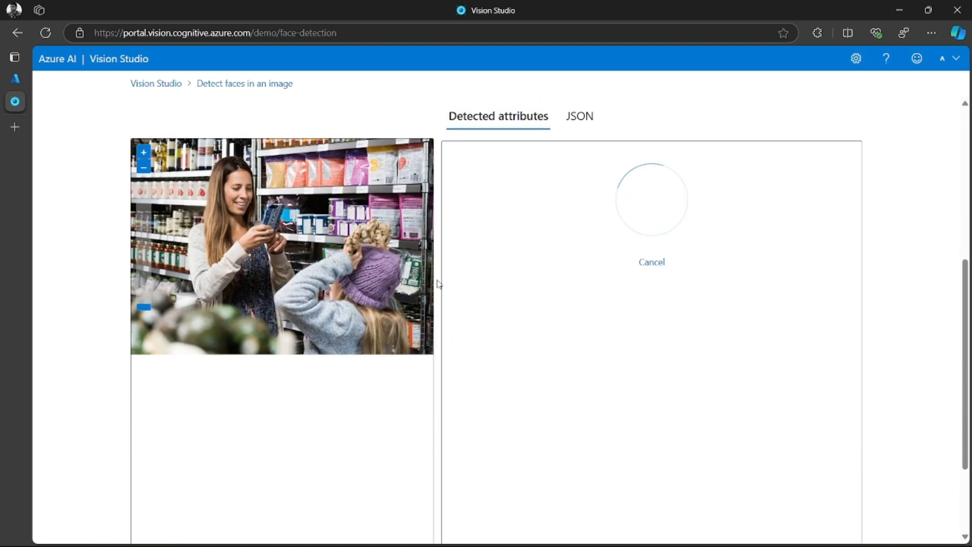
scroll(438, 280, up, 1)
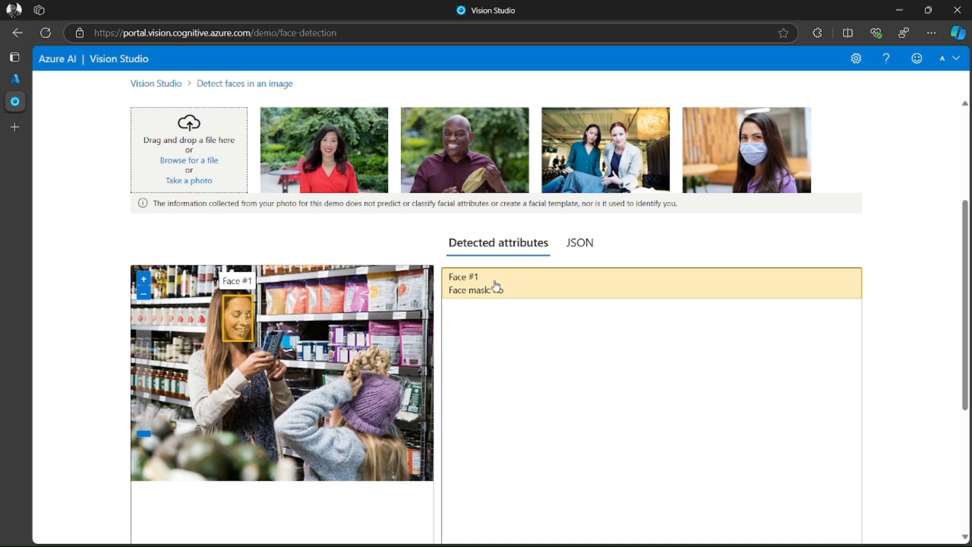
Show the face detection result as JSON and examine the face rectangle and the pupilLeft landmark
click(579, 243)
scroll(559, 343, down, 1)
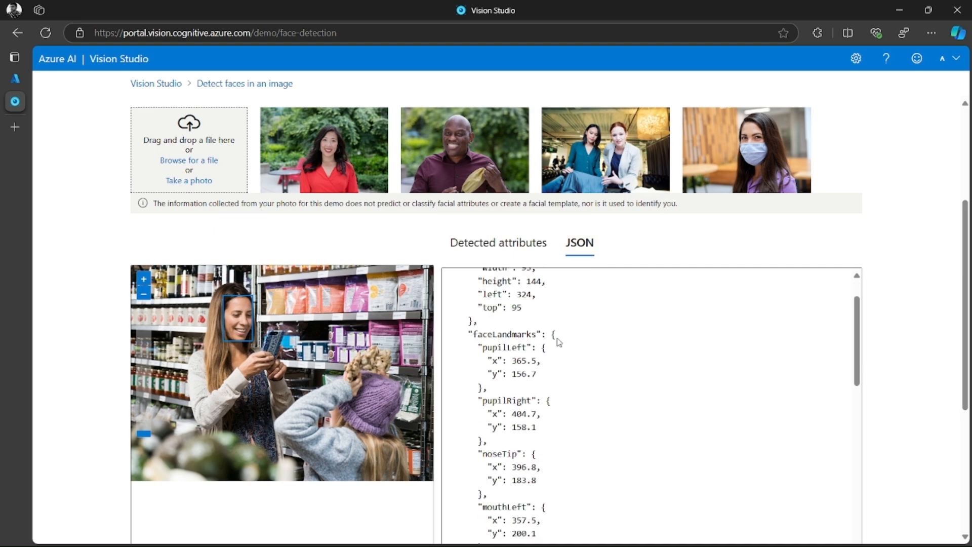
scroll(559, 342, up, 5)
scroll(538, 293, down, 8)
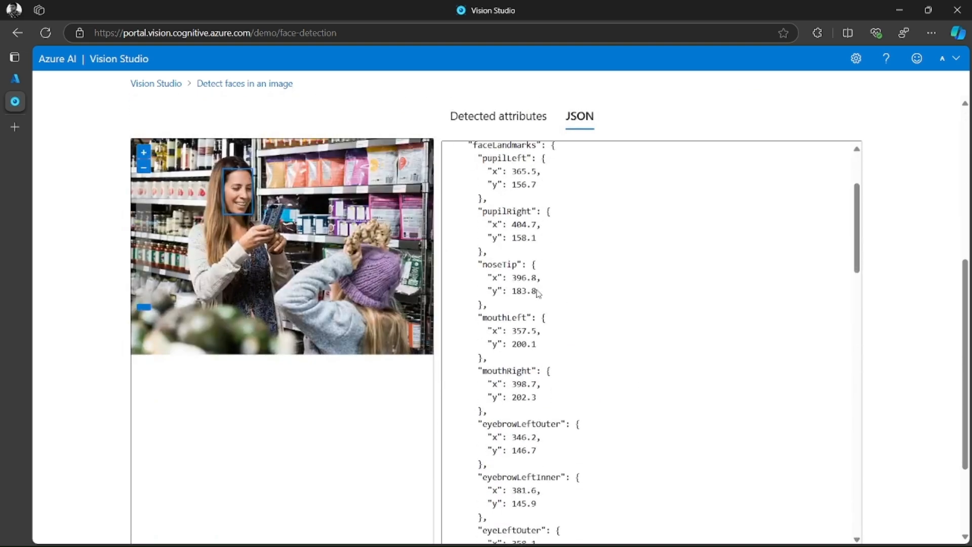
scroll(537, 293, up, 1)
drag(479, 217, 488, 264)
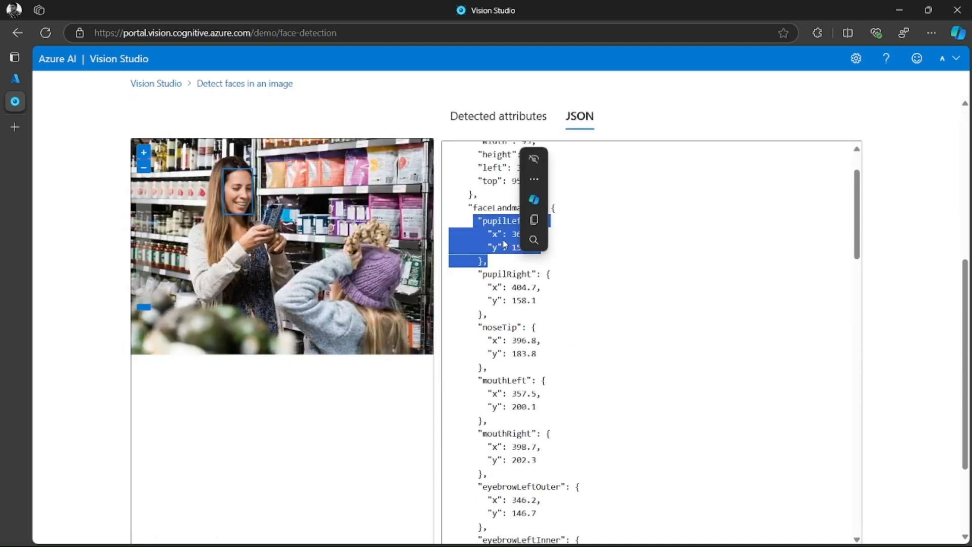
click(489, 234)
drag(484, 221, 531, 221)
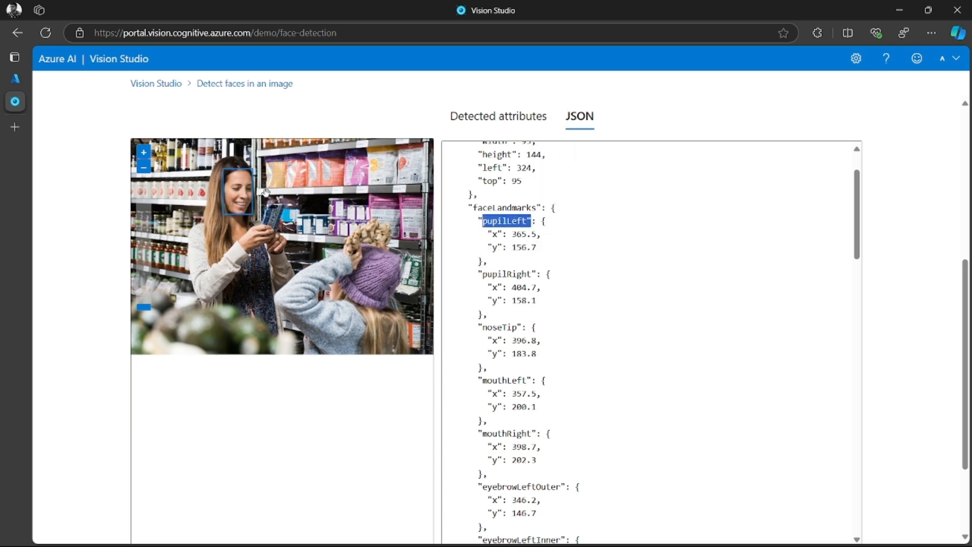
Look through the other face landmarks in the JSON result and return to the detected attributes of the image
scroll(597, 334, down, 9)
scroll(585, 336, up, 6)
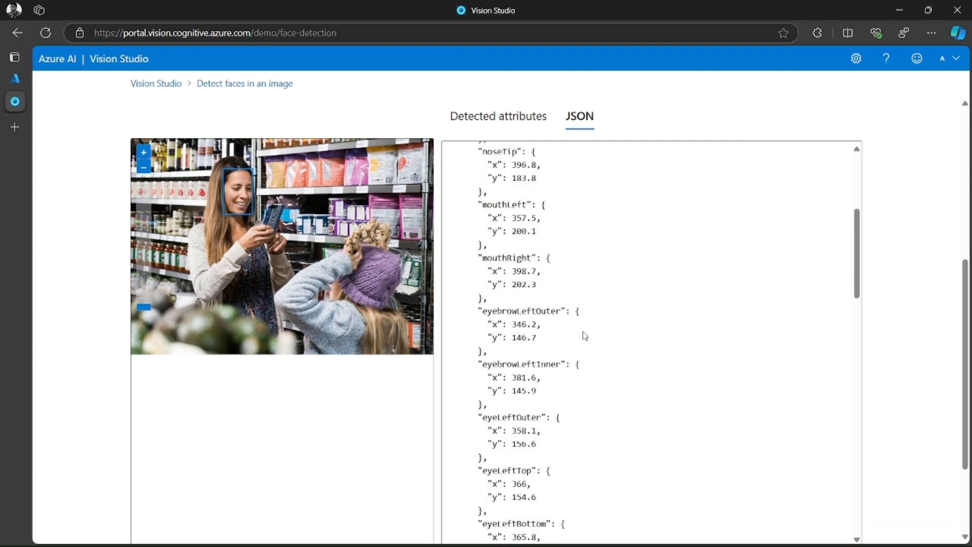
scroll(586, 336, up, 7)
scroll(566, 395, down, 3)
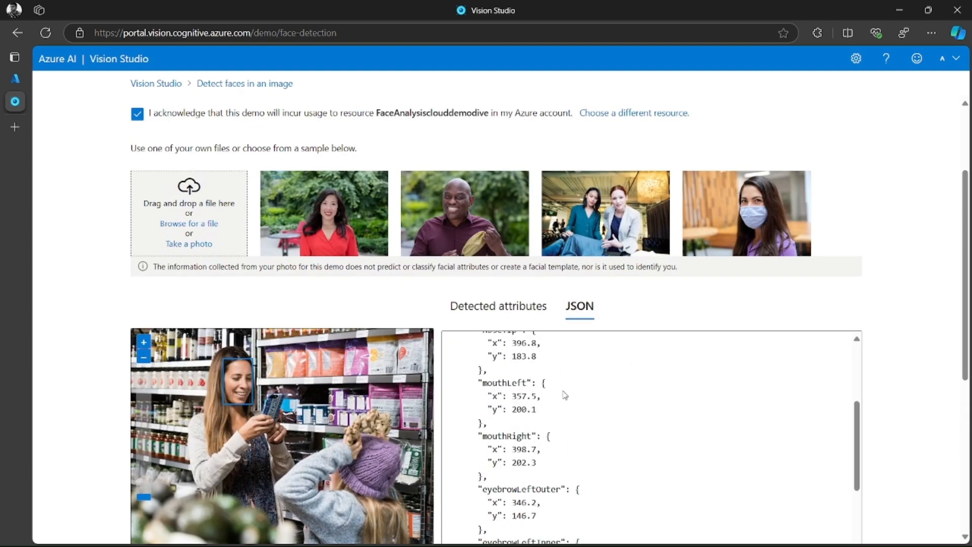
scroll(565, 395, up, 5)
scroll(591, 299, down, 8)
scroll(452, 288, up, 5)
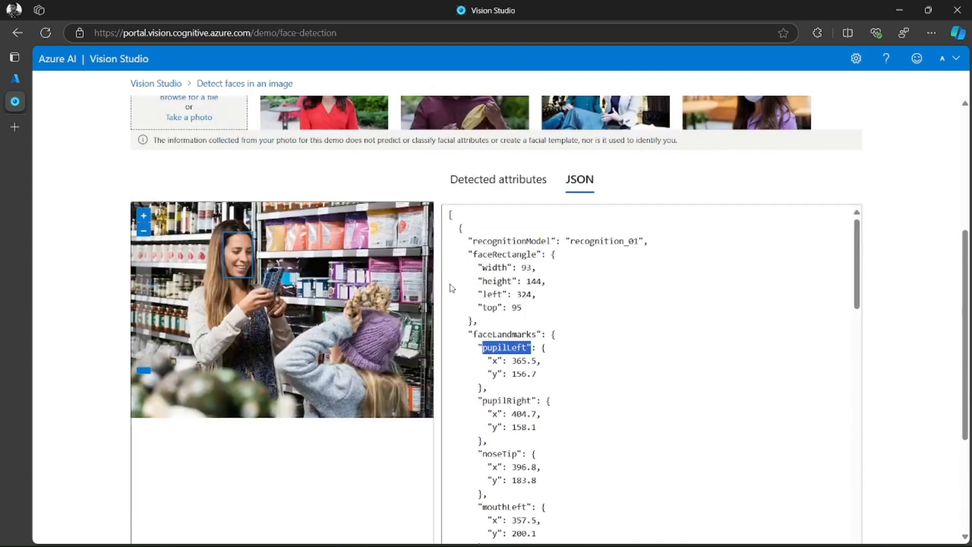
click(498, 180)
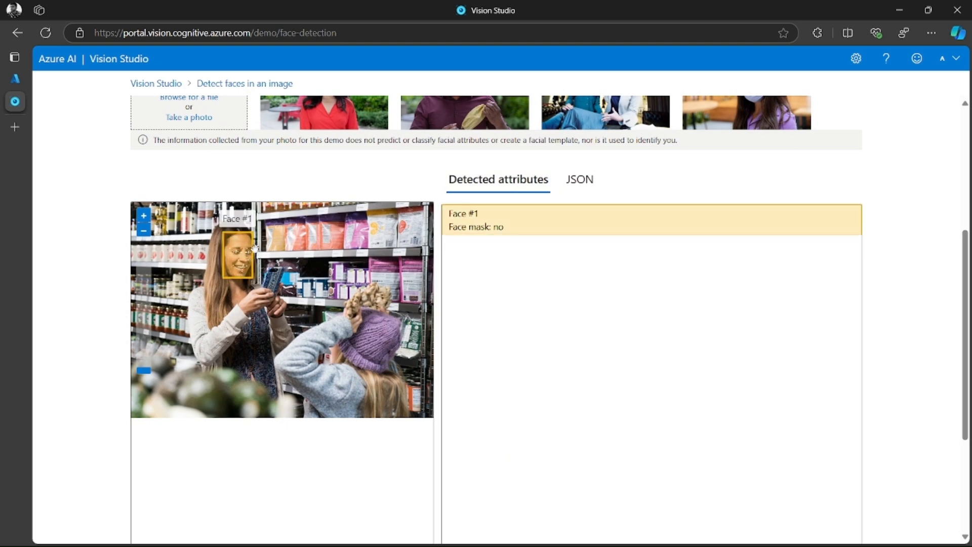
Upload store-camera-2 from the detect-faces folder for face detection
scroll(319, 352, up, 3)
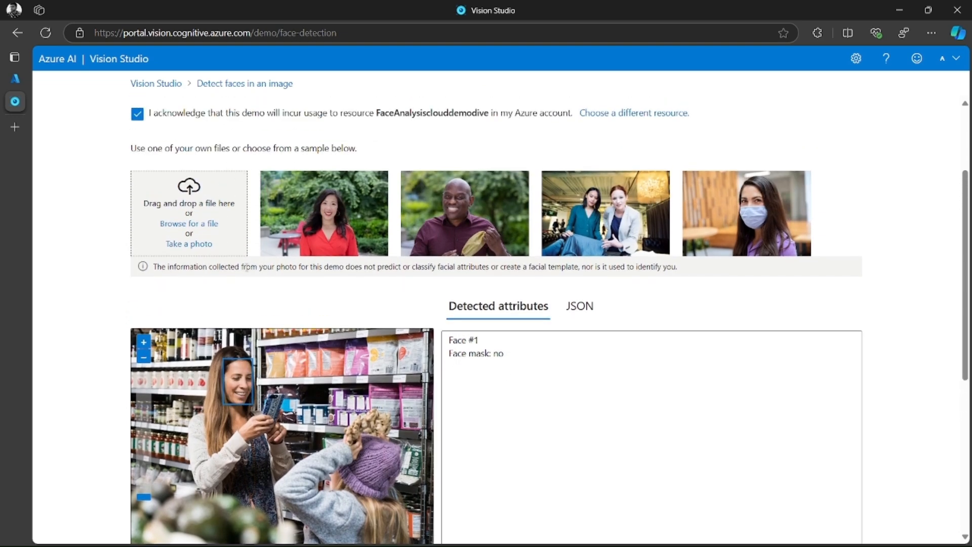
click(193, 224)
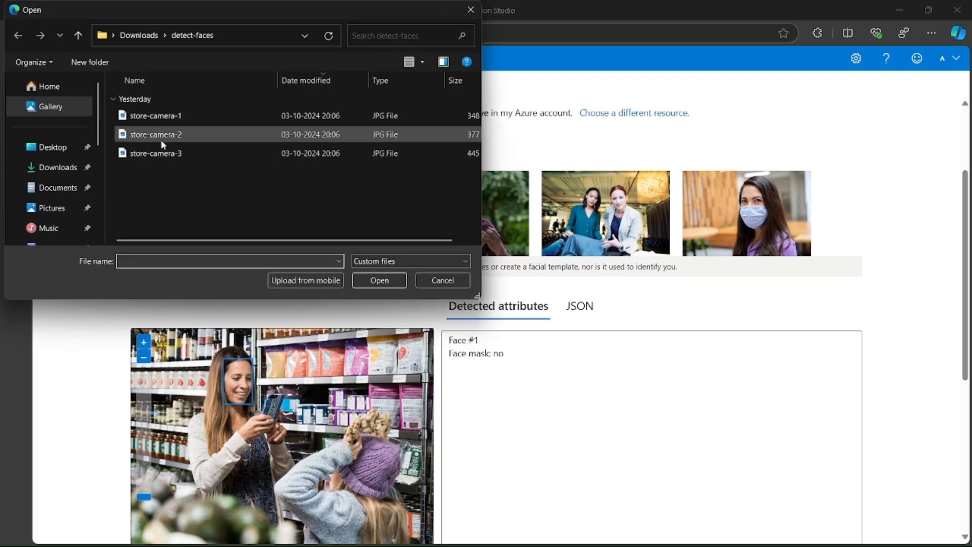
double_click(152, 135)
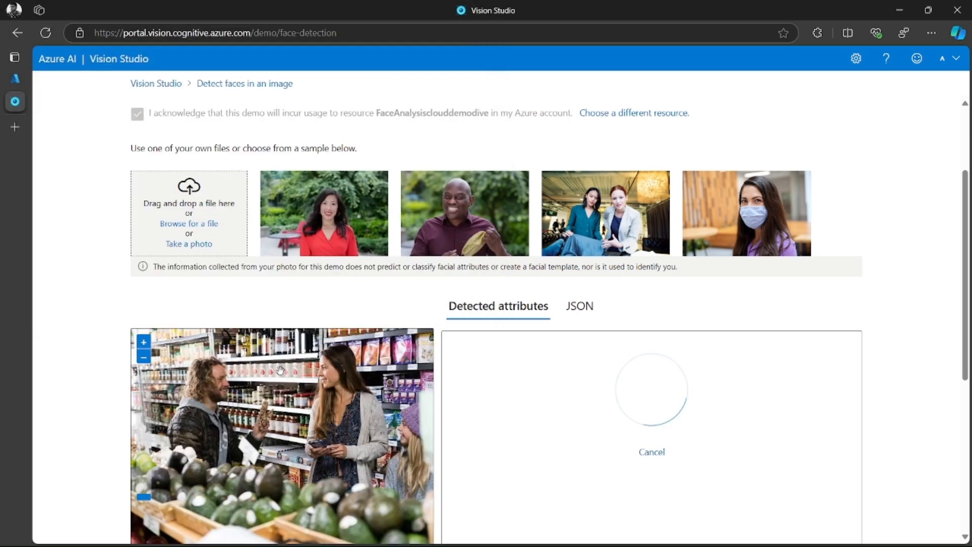
scroll(391, 337, down, 1)
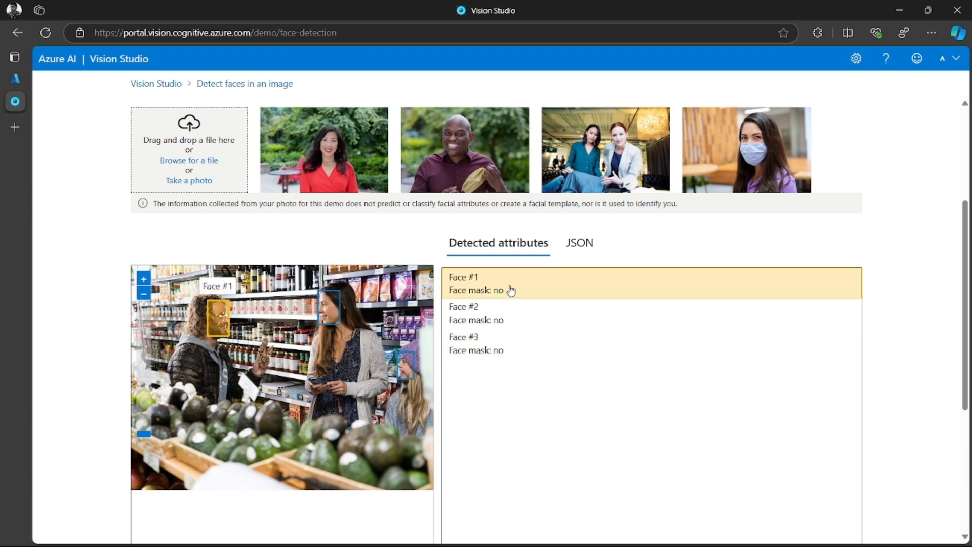
Compare the detected attributes of each face in store-camera-2 with the face rectangle and landmarks in the JSON result
click(580, 247)
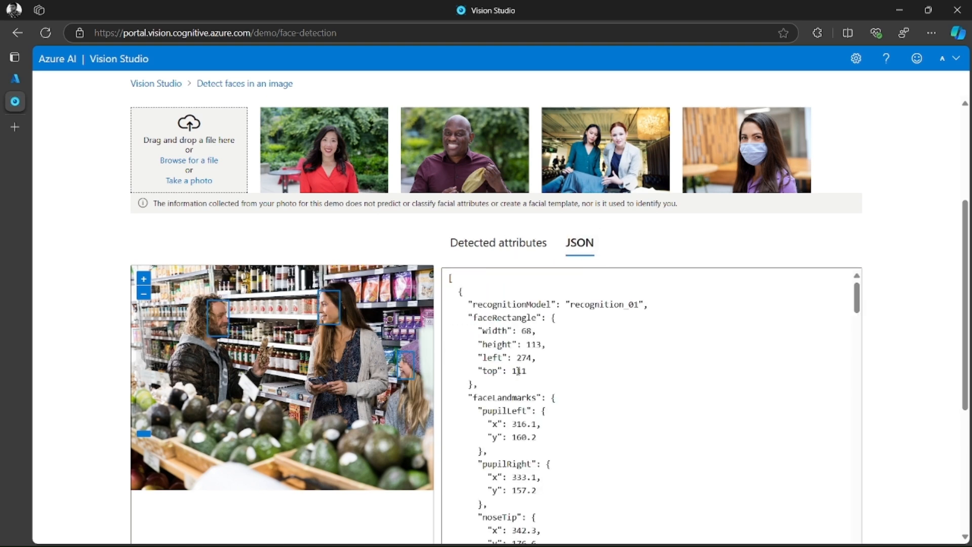
click(470, 245)
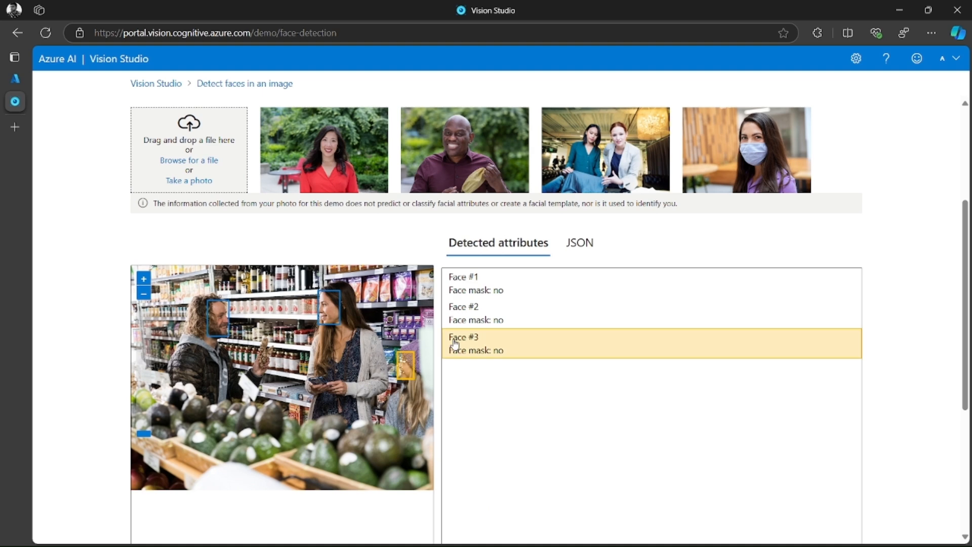
click(579, 243)
scroll(525, 380, down, 2)
scroll(526, 380, up, 2)
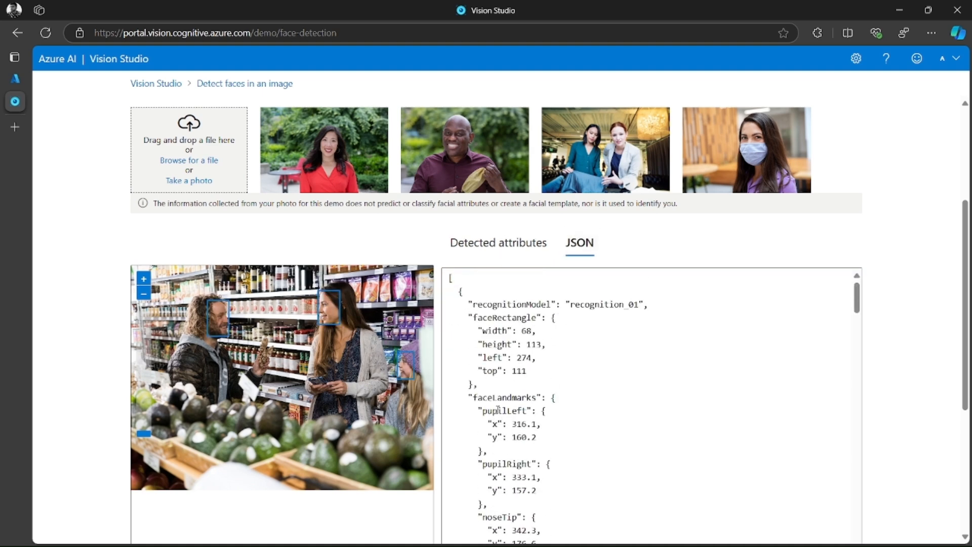
scroll(507, 403, down, 3)
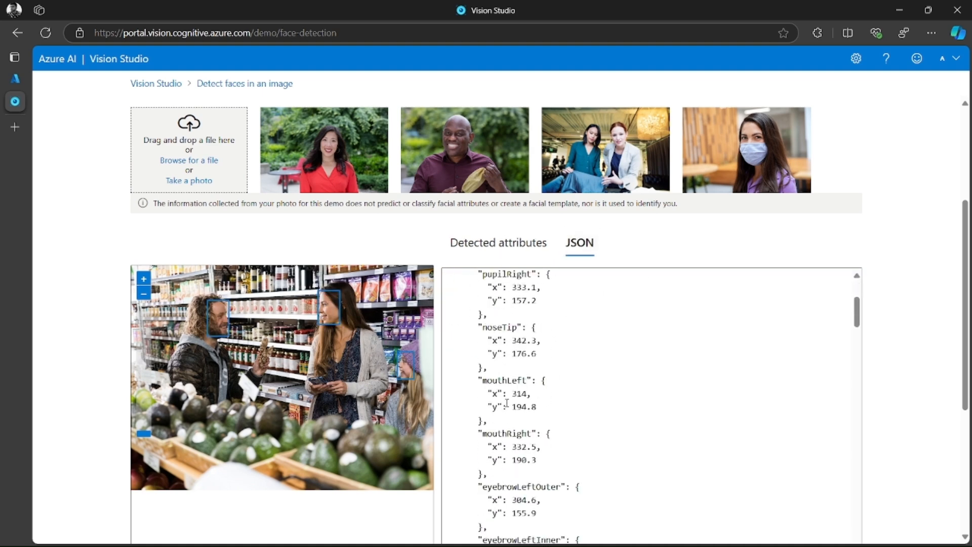
click(515, 253)
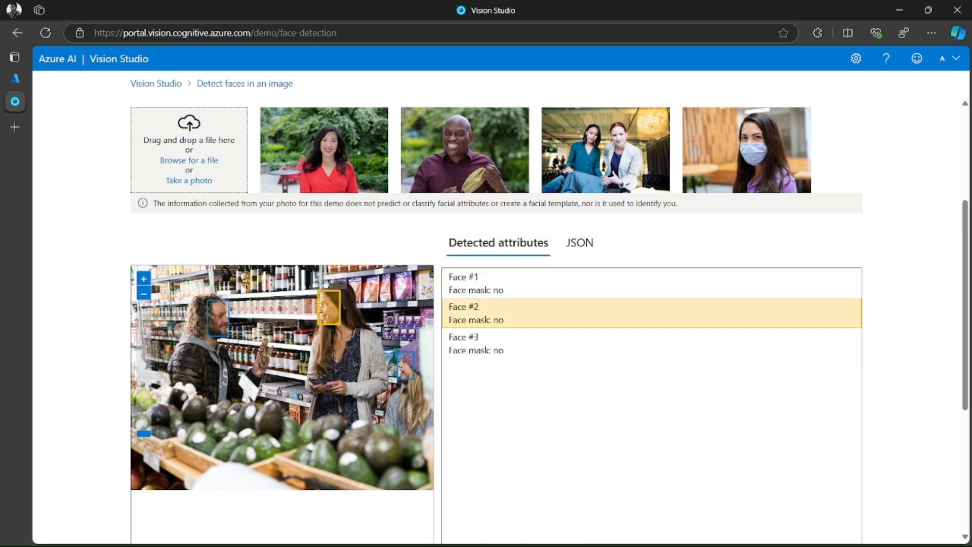
Upload store-camera-3 from the detect-faces folder for face detection and highlight the text of its detected attributes result
click(200, 161)
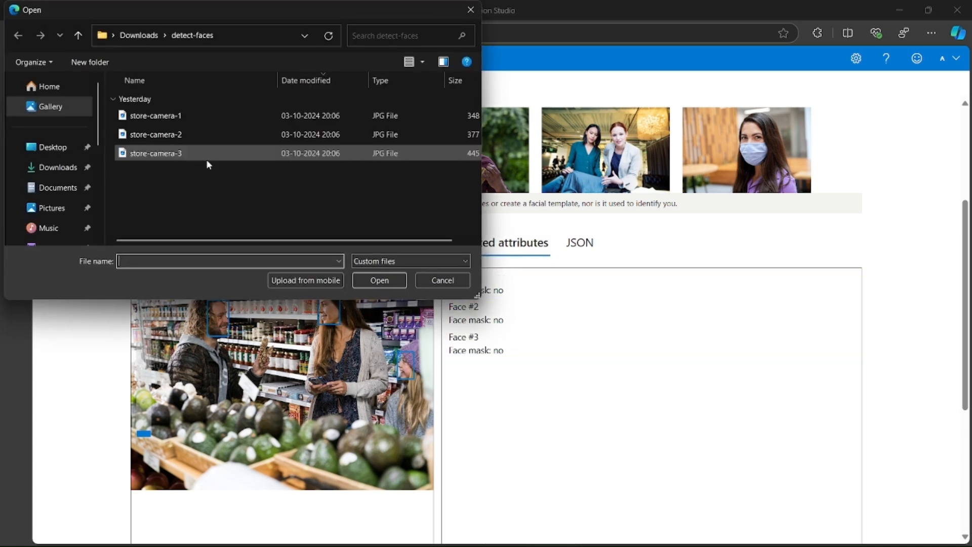
double_click(184, 153)
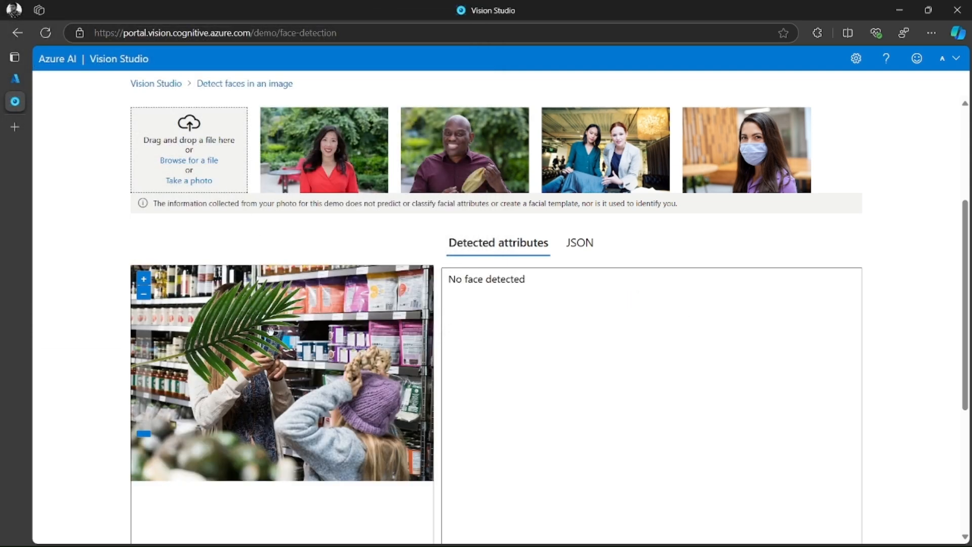
drag(453, 282, 542, 285)
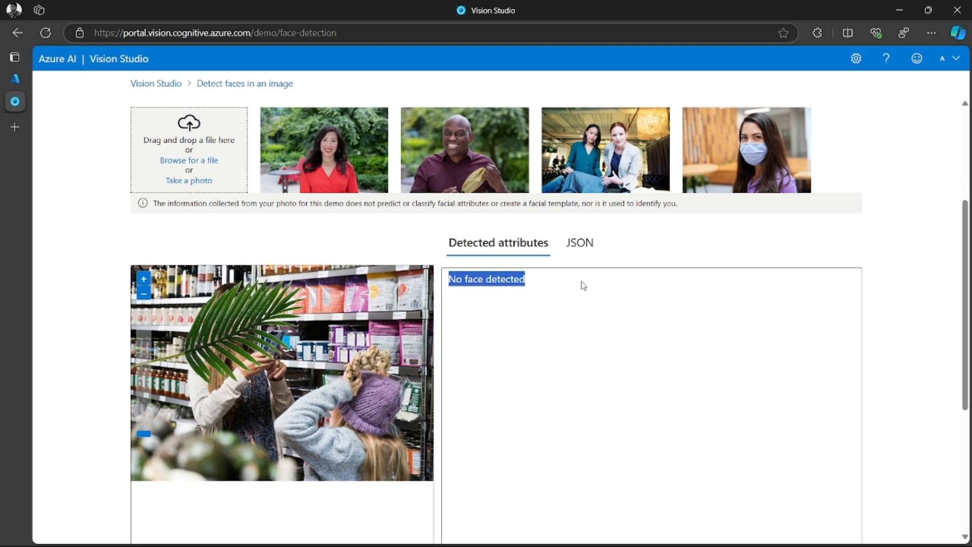
Check the JSON result for store-camera-3 and return to its detected attributes
click(576, 247)
scroll(542, 339, down, 1)
scroll(539, 340, up, 1)
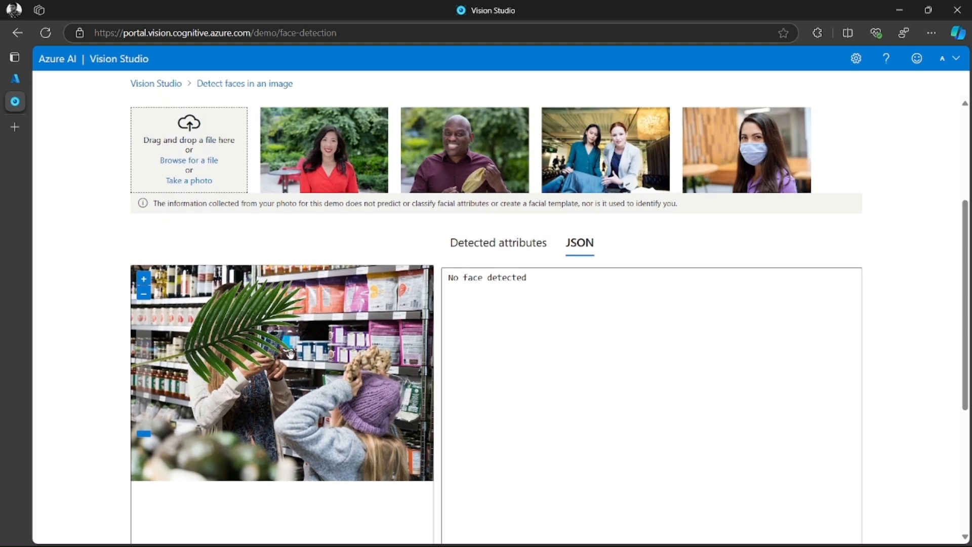
click(499, 243)
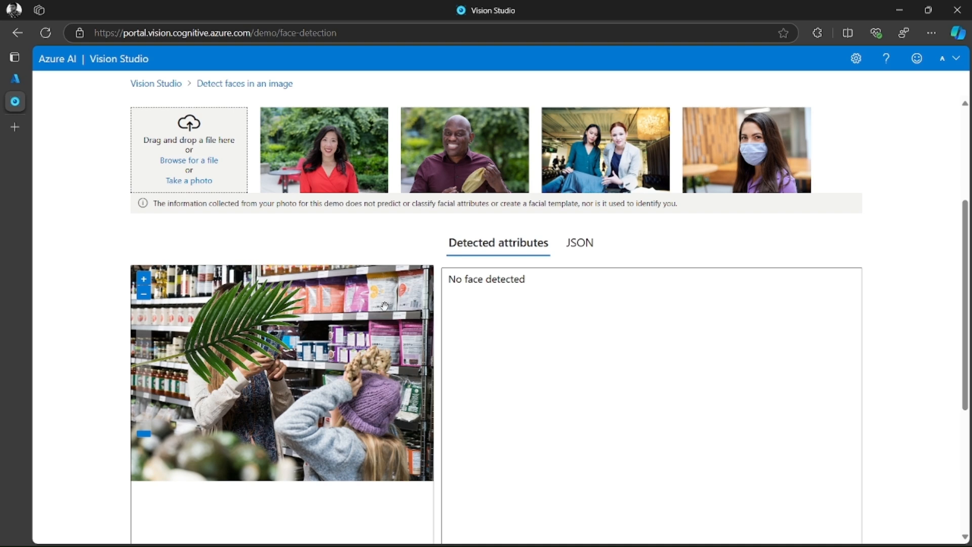
scroll(385, 306, up, 4)
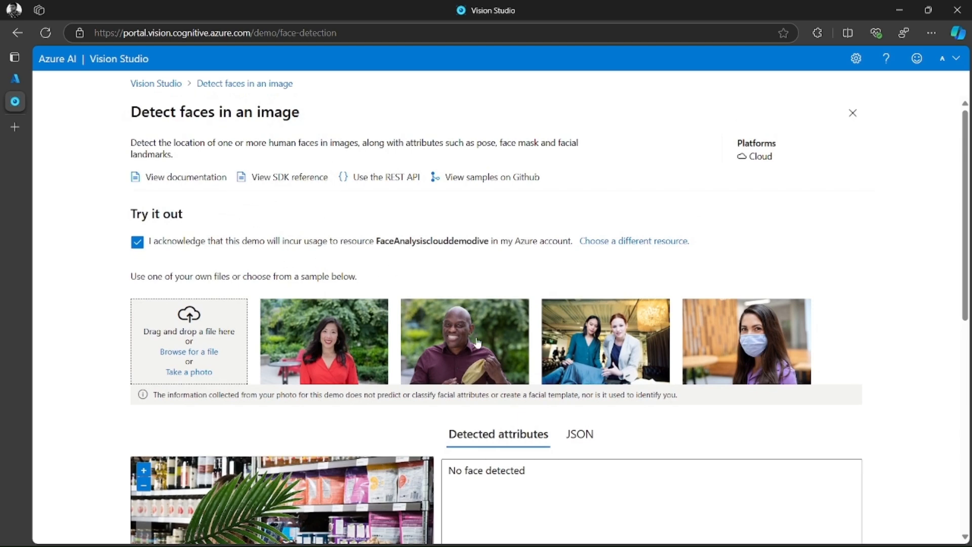
scroll(435, 390, down, 6)
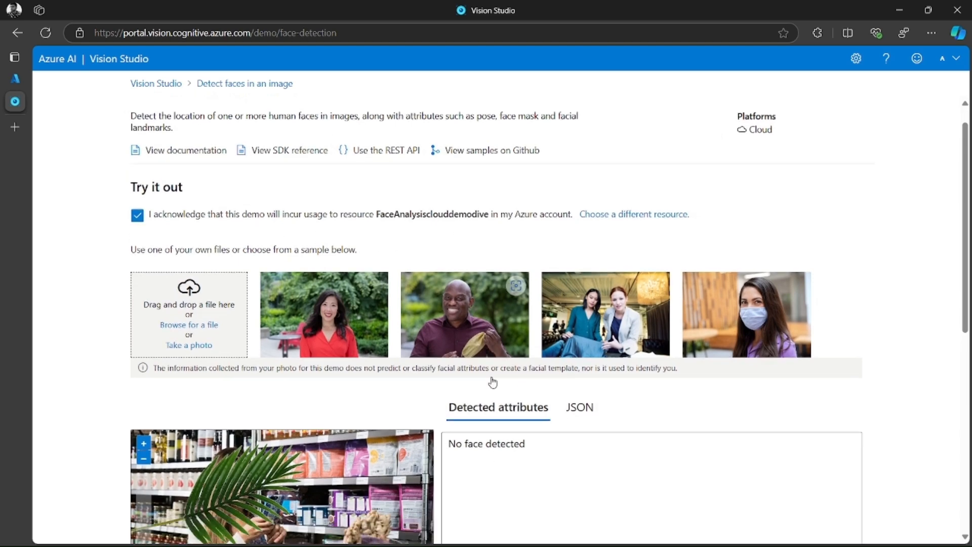
scroll(441, 400, down, 1)
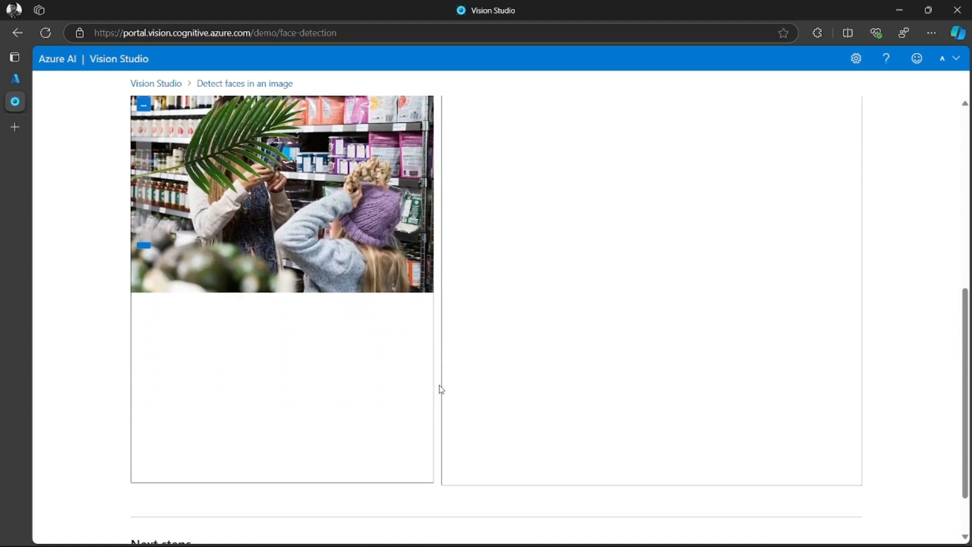
scroll(440, 389, up, 7)
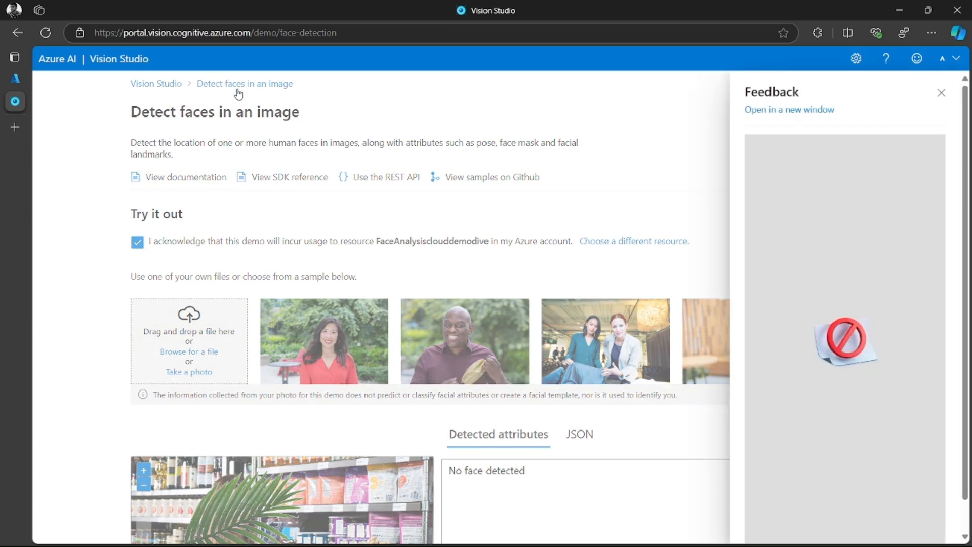
Dismiss the Vision Studio feedback request, switch to the Azure portal and dismiss the feedback request there
click(941, 93)
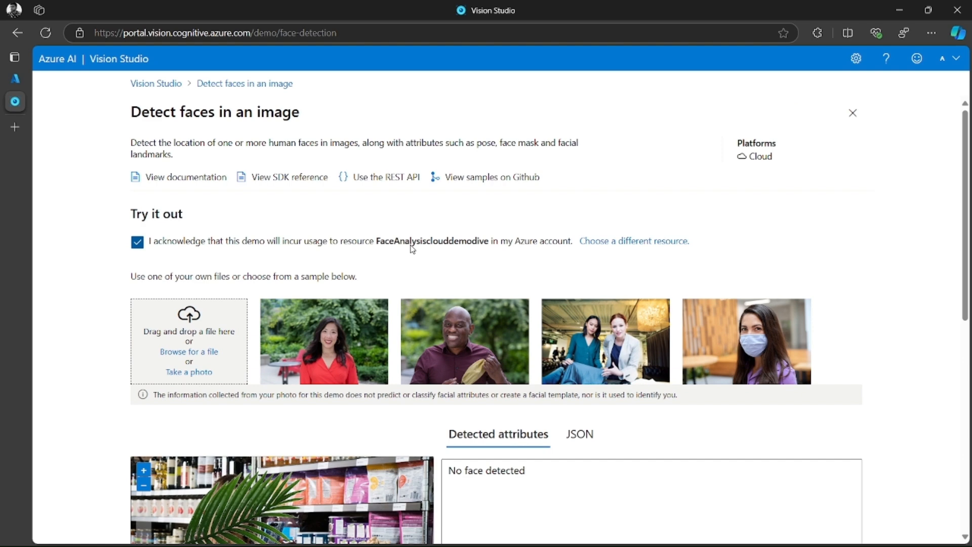
click(16, 80)
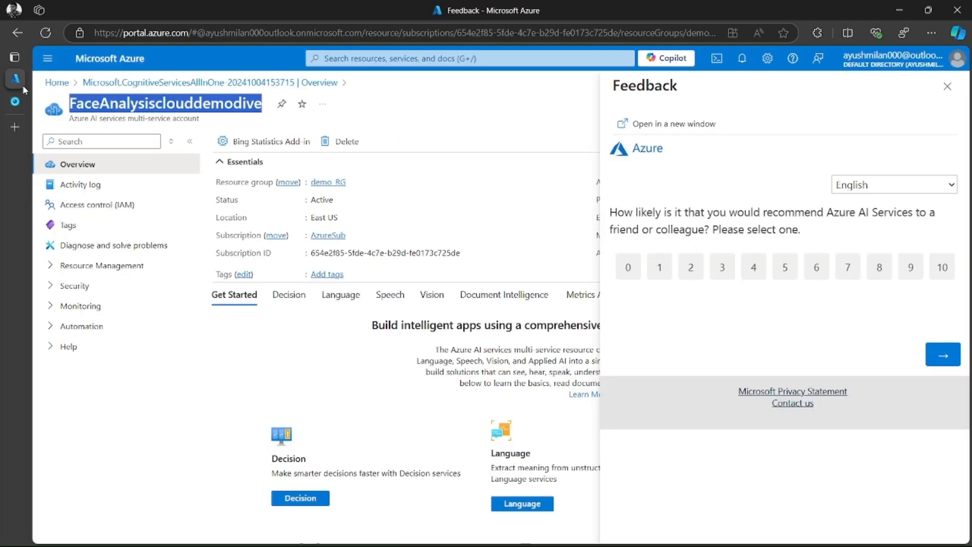
click(948, 86)
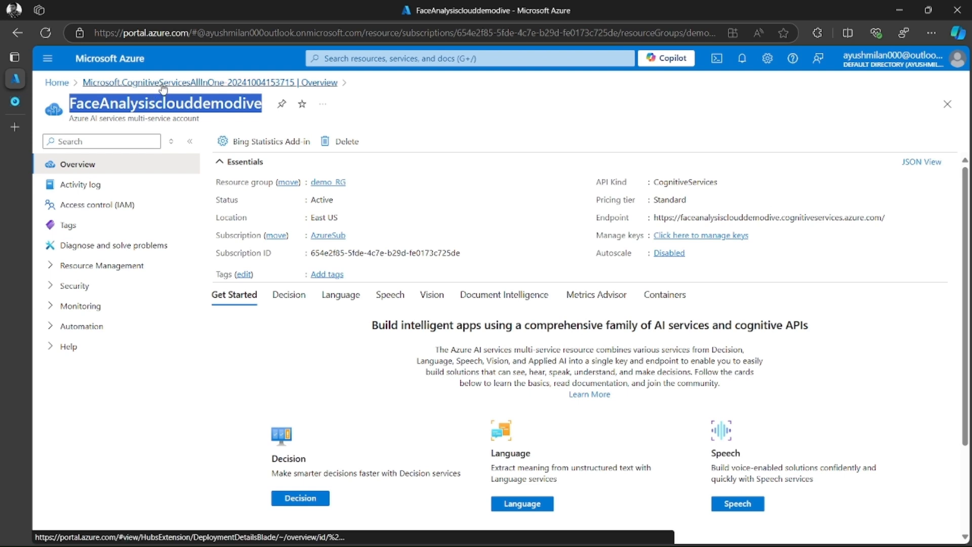
Return to the portal home and open the demo_RG resource group from the list of resource groups
click(60, 84)
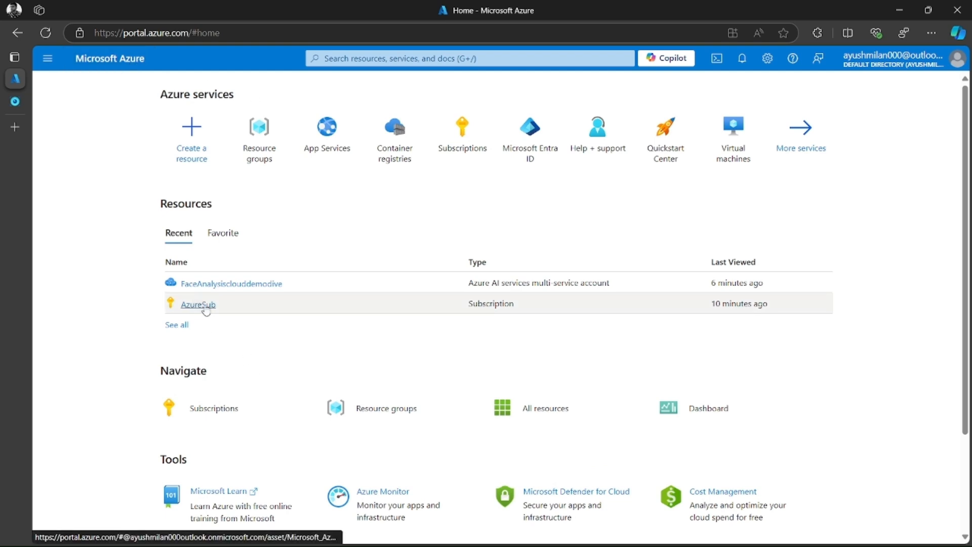
click(261, 152)
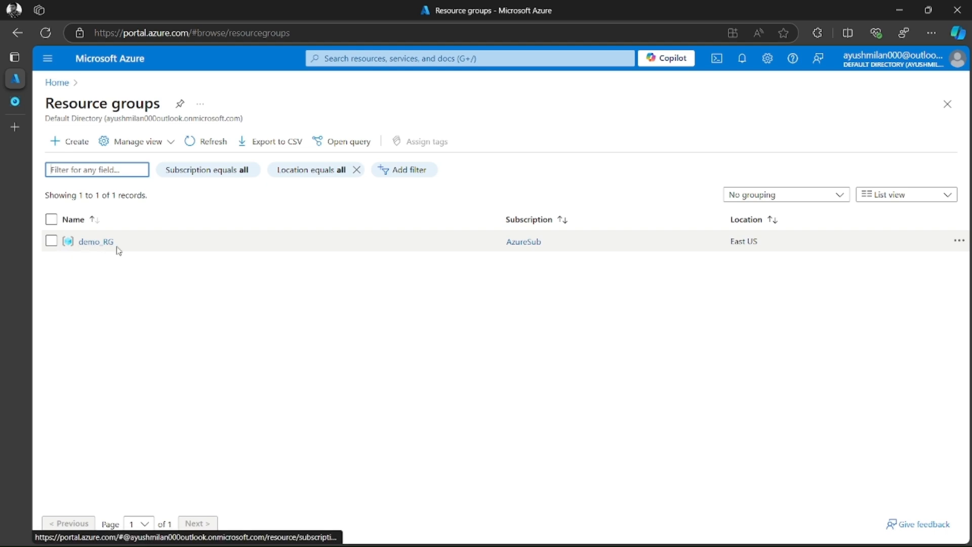
click(105, 243)
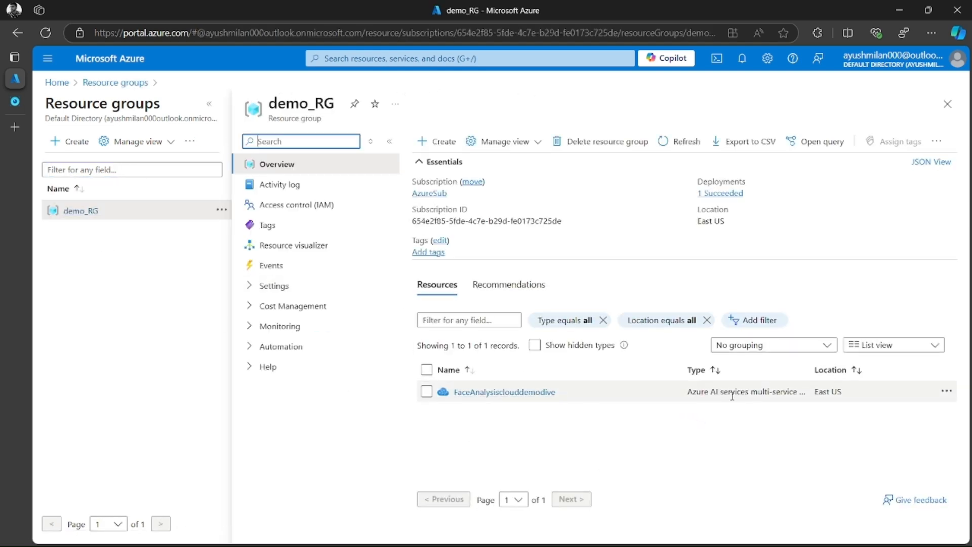
click(221, 210)
click(188, 320)
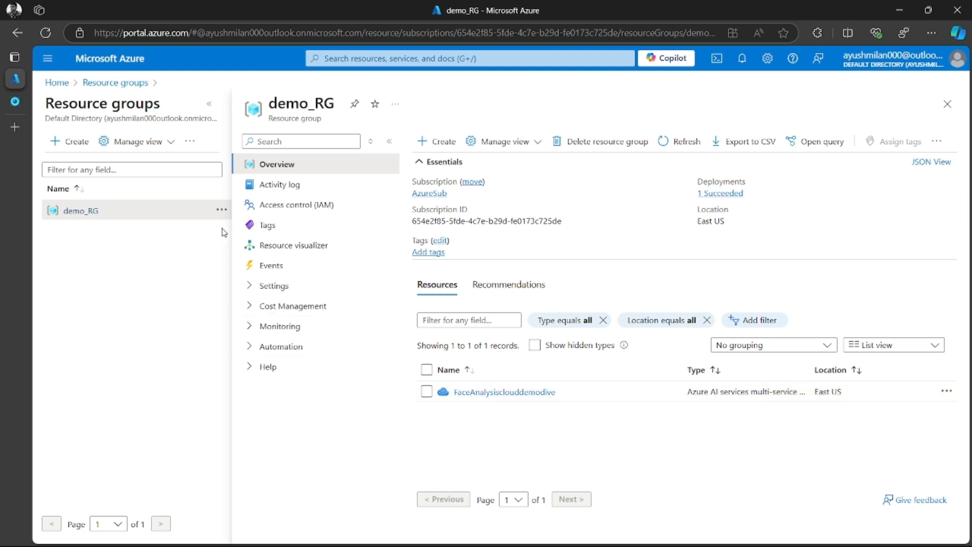
Delete the resource group demo_RG with its dependent resources, entering its copied name as confirmation
click(603, 142)
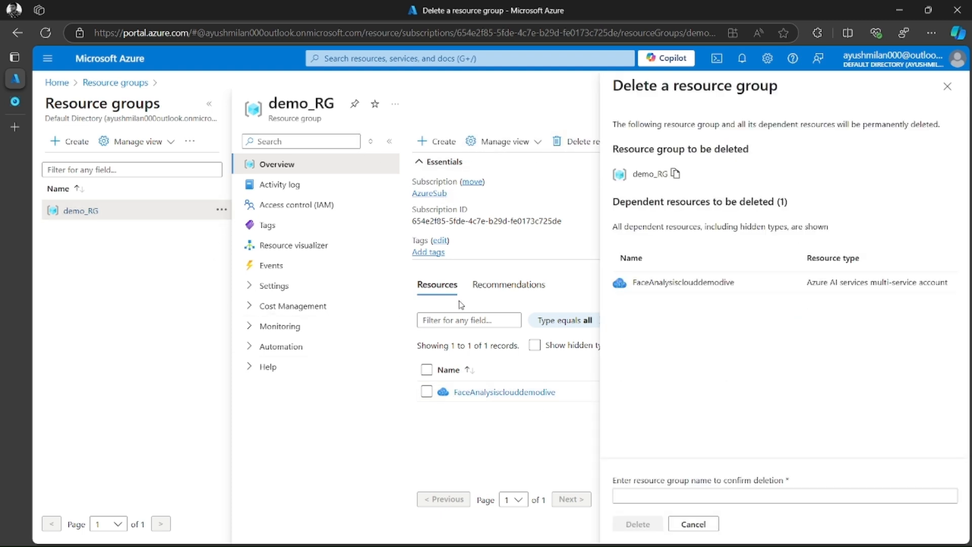
click(659, 496)
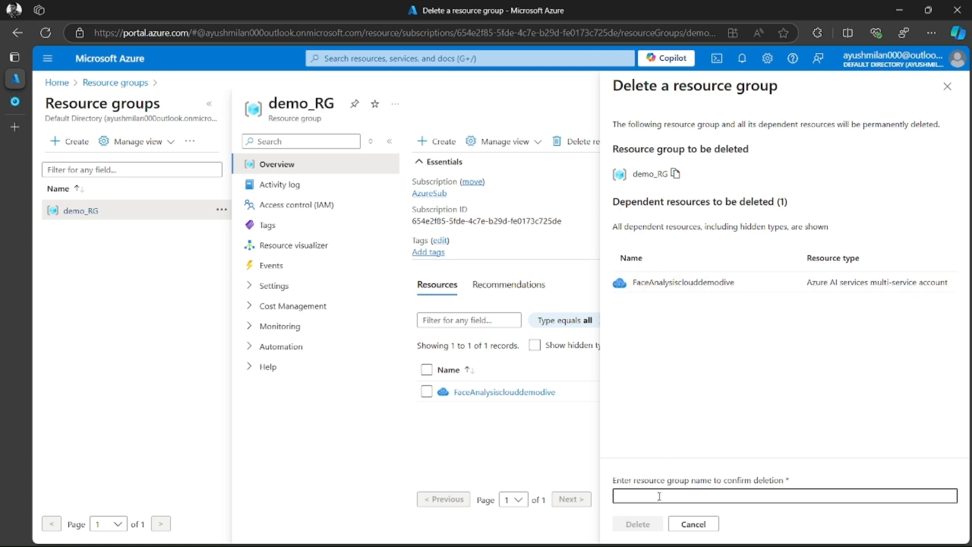
click(675, 173)
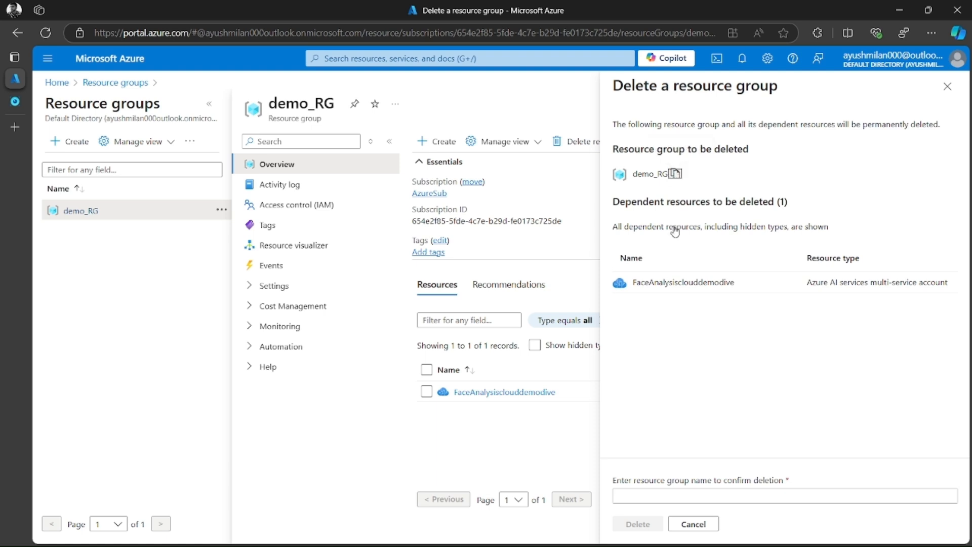
click(665, 495)
key(ctrl+v)
click(651, 525)
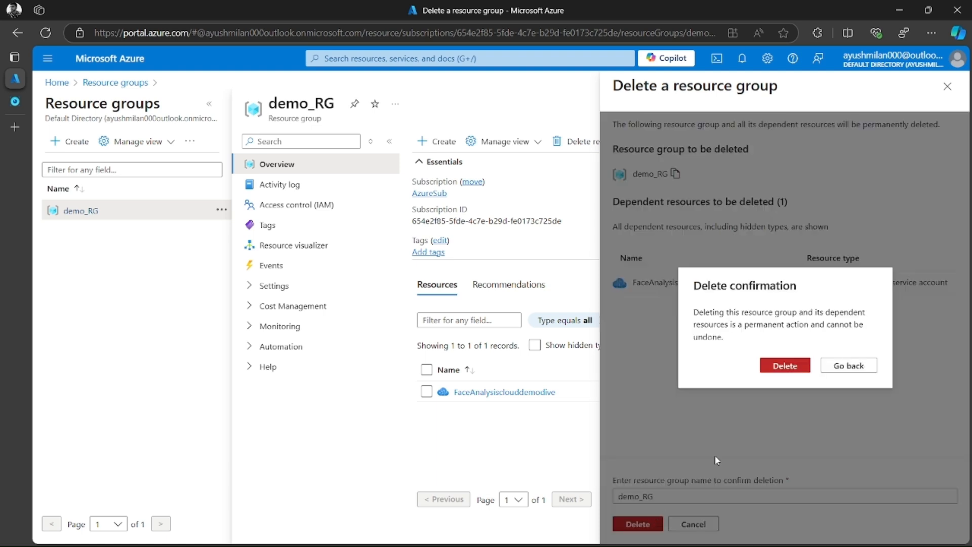
click(786, 365)
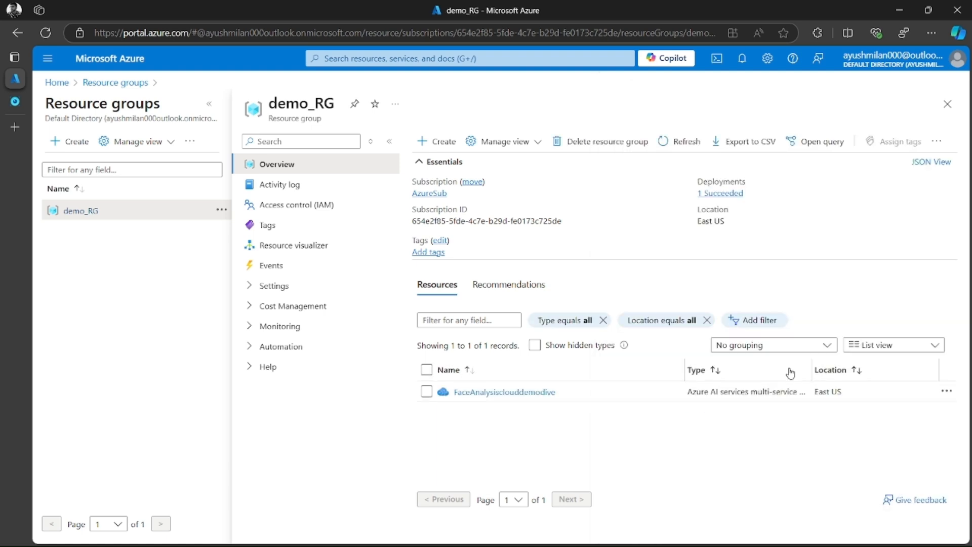